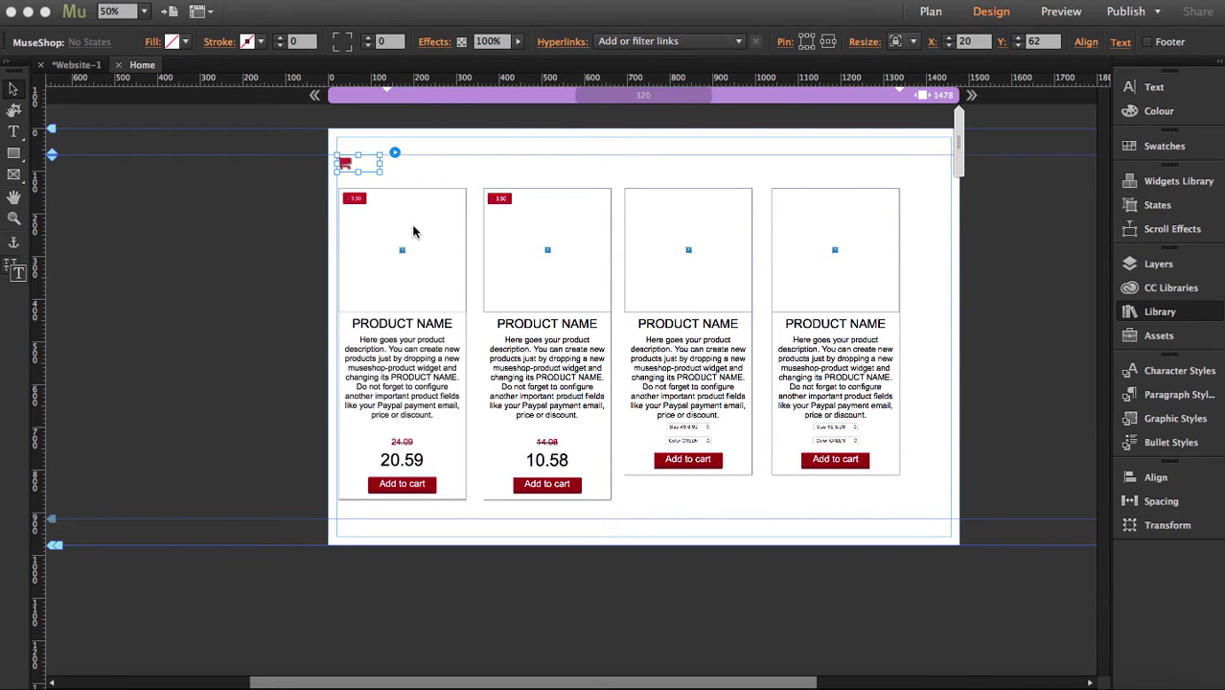
Show the Library panel listing the MUSE ONLINE SHOP V4 widgets.
{"action": "left_click", "coordinate": [301, 229]}
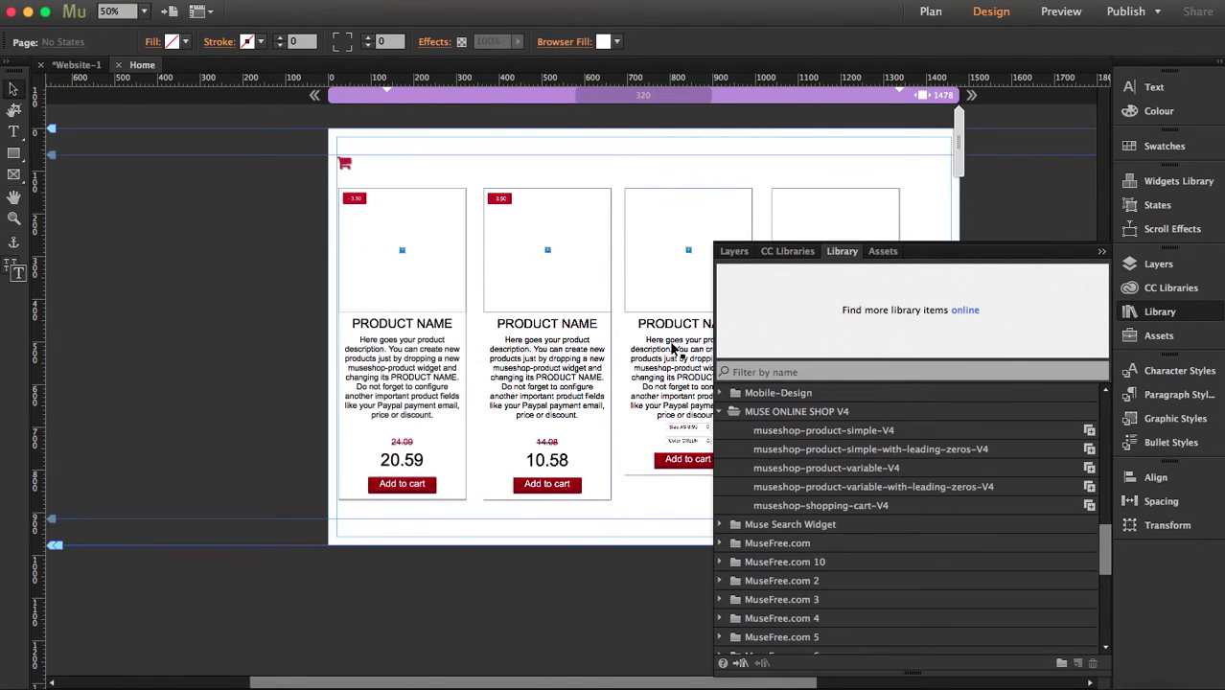
{"action": "left_click", "coordinate": [810, 414]}
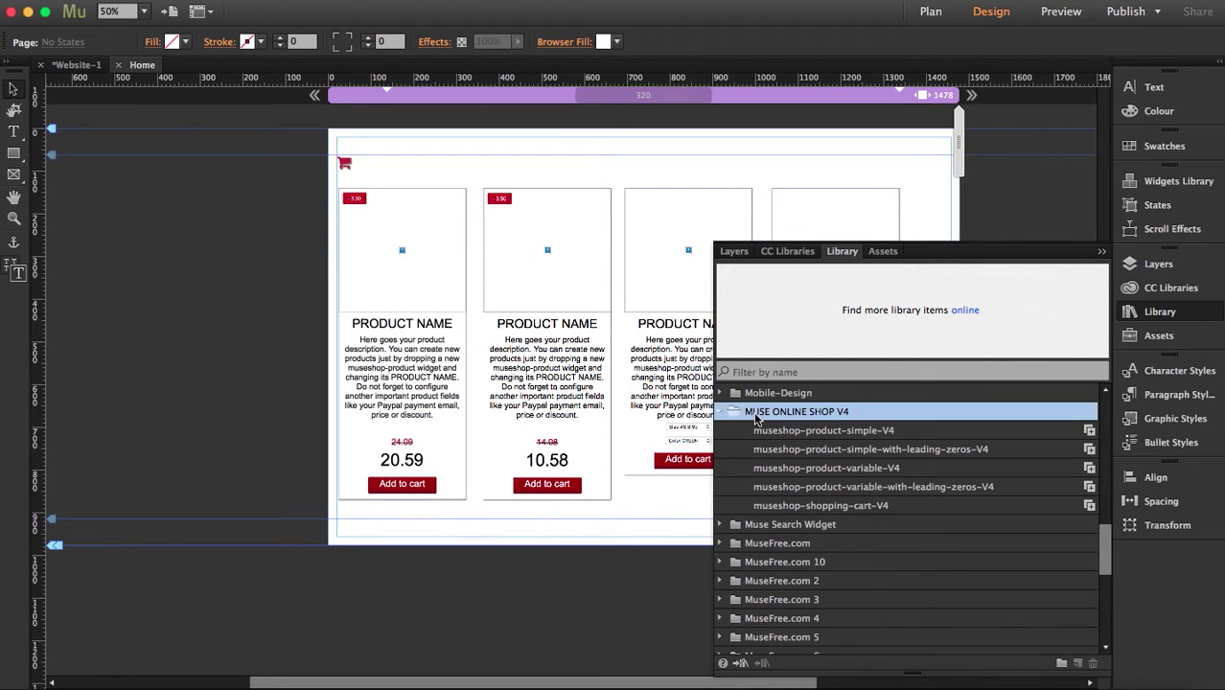
{"action": "left_click", "coordinate": [839, 433]}
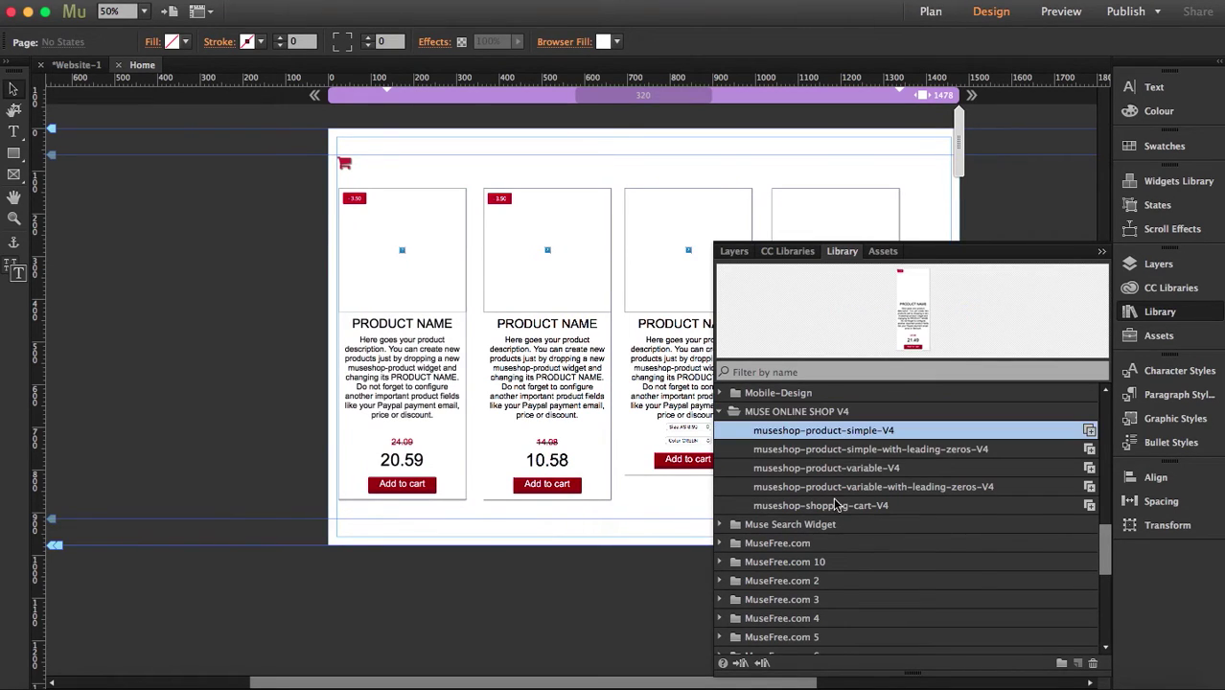
{"action": "left_click", "coordinate": [834, 502]}
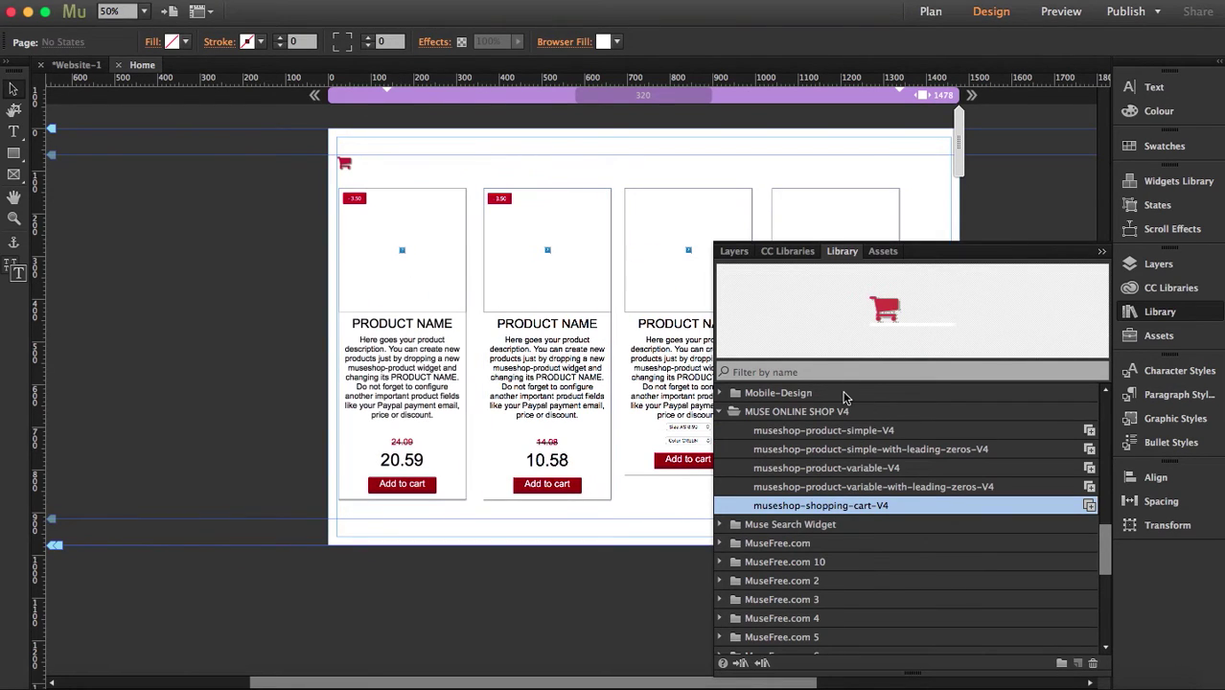
{"action": "left_click_drag", "start_coordinate": [447, 176], "coordinate": [575, 366]}
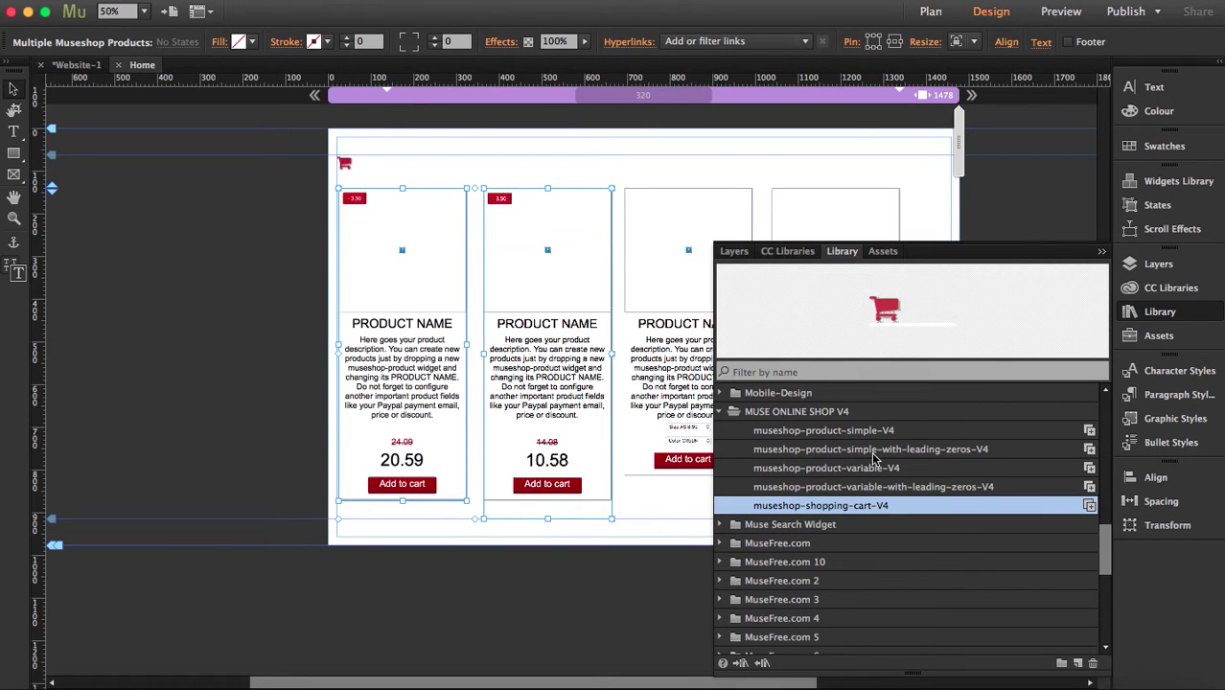
{"action": "left_click_drag", "start_coordinate": [706, 168], "coordinate": [811, 211]}
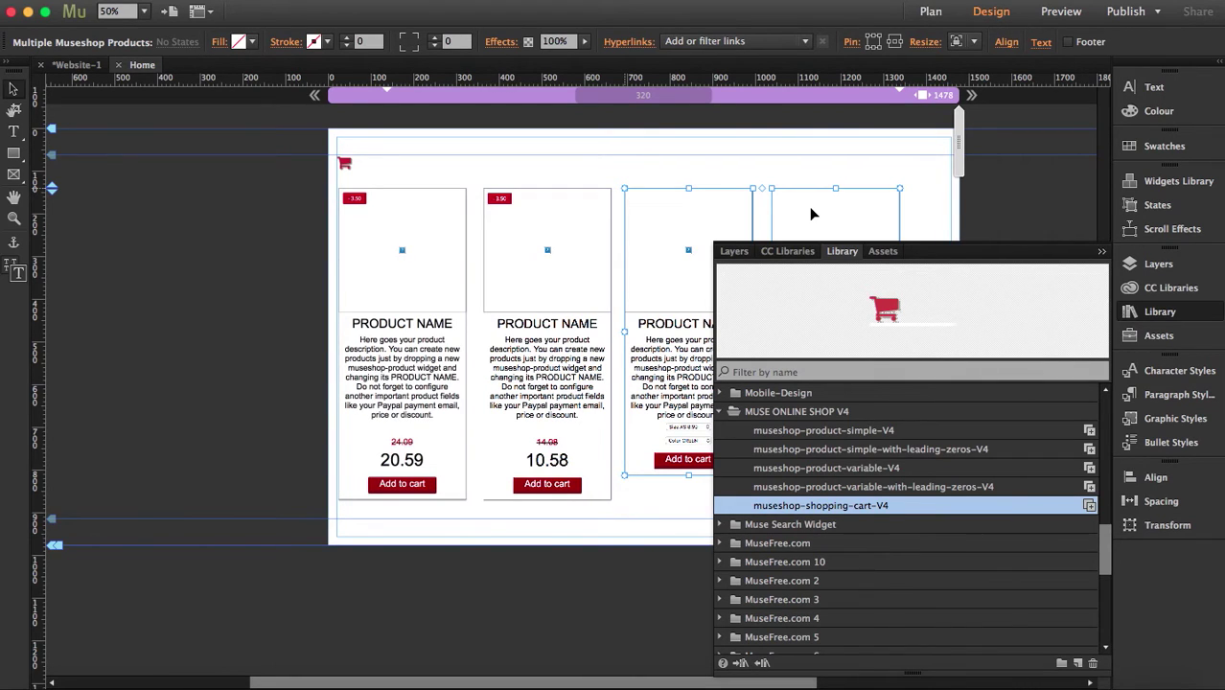
Select the first product widget and expand Product Style in its Museshop Products Options.
{"action": "left_click", "coordinate": [399, 156]}
{"action": "left_click", "coordinate": [408, 254]}
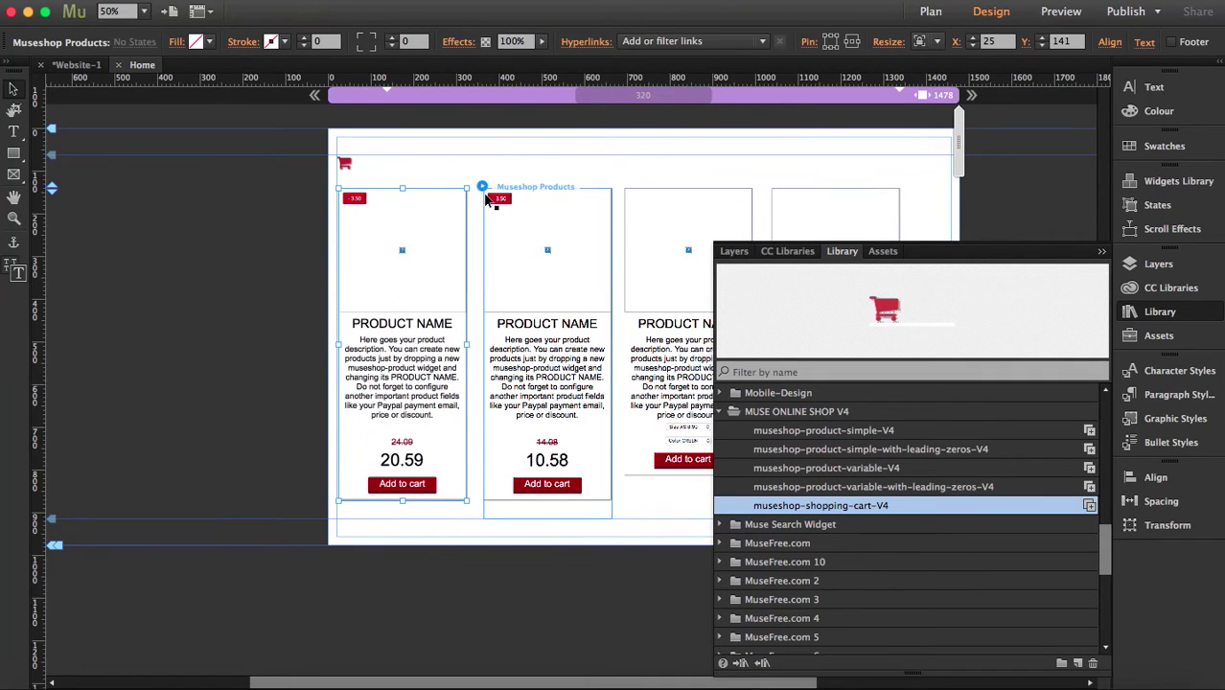
{"action": "left_click", "coordinate": [482, 188]}
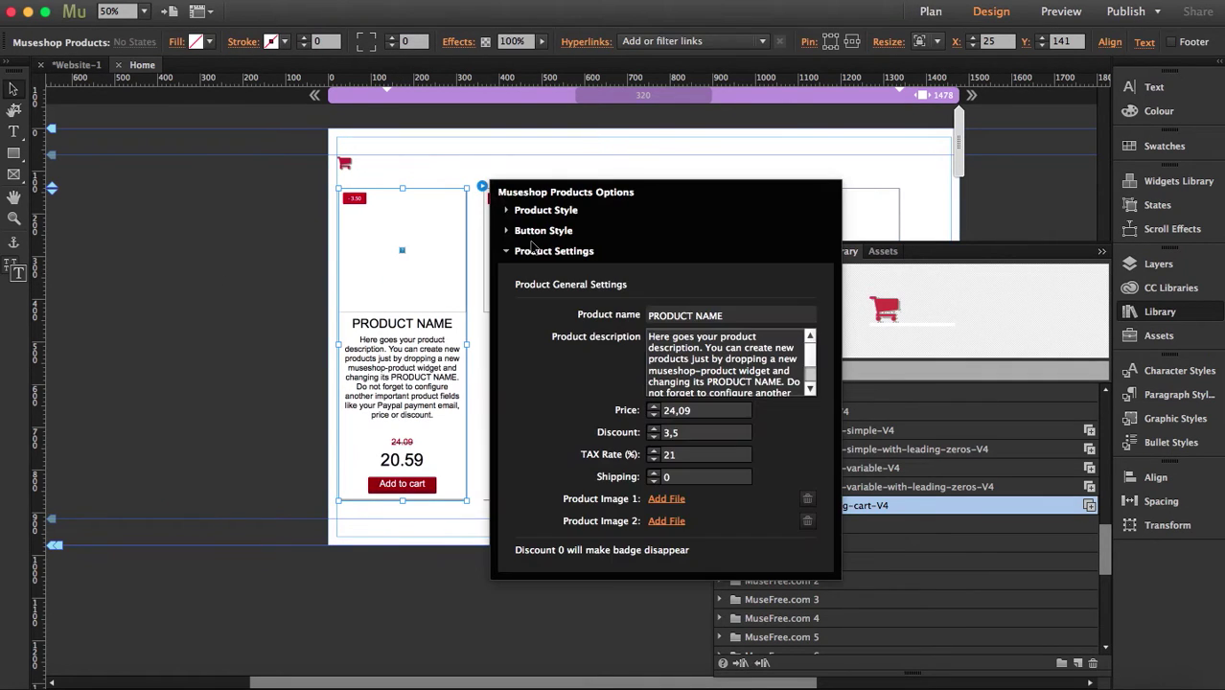
{"action": "left_click", "coordinate": [506, 252]}
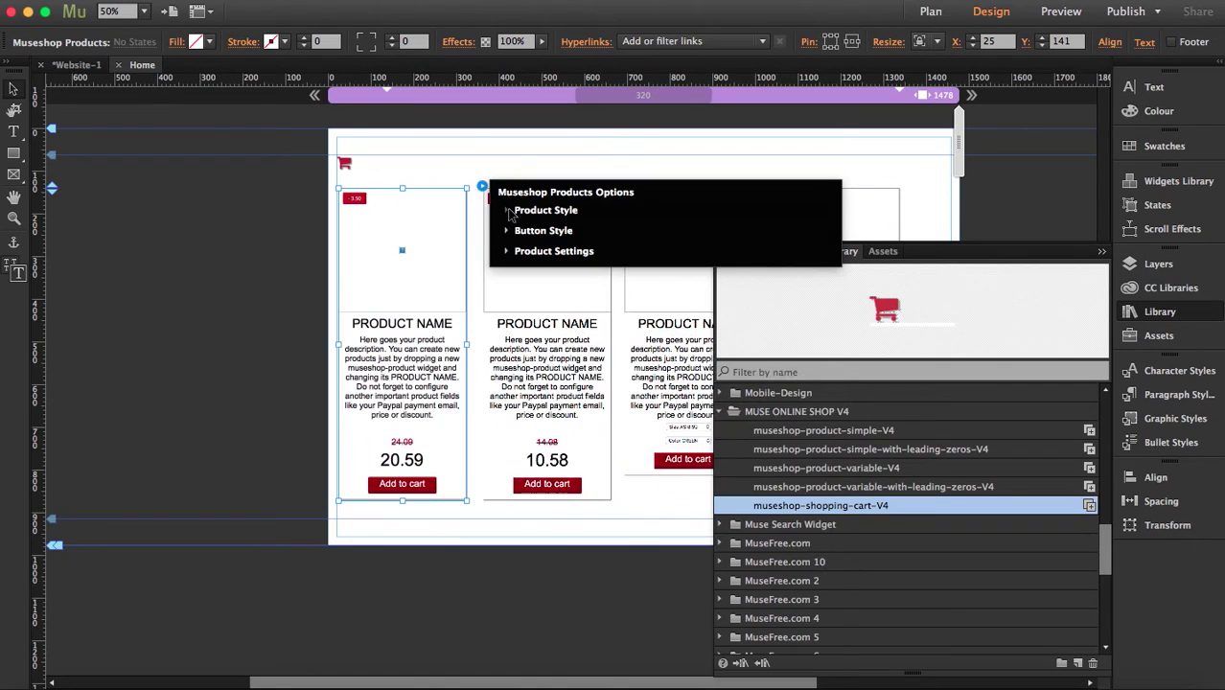
{"action": "left_click", "coordinate": [509, 211]}
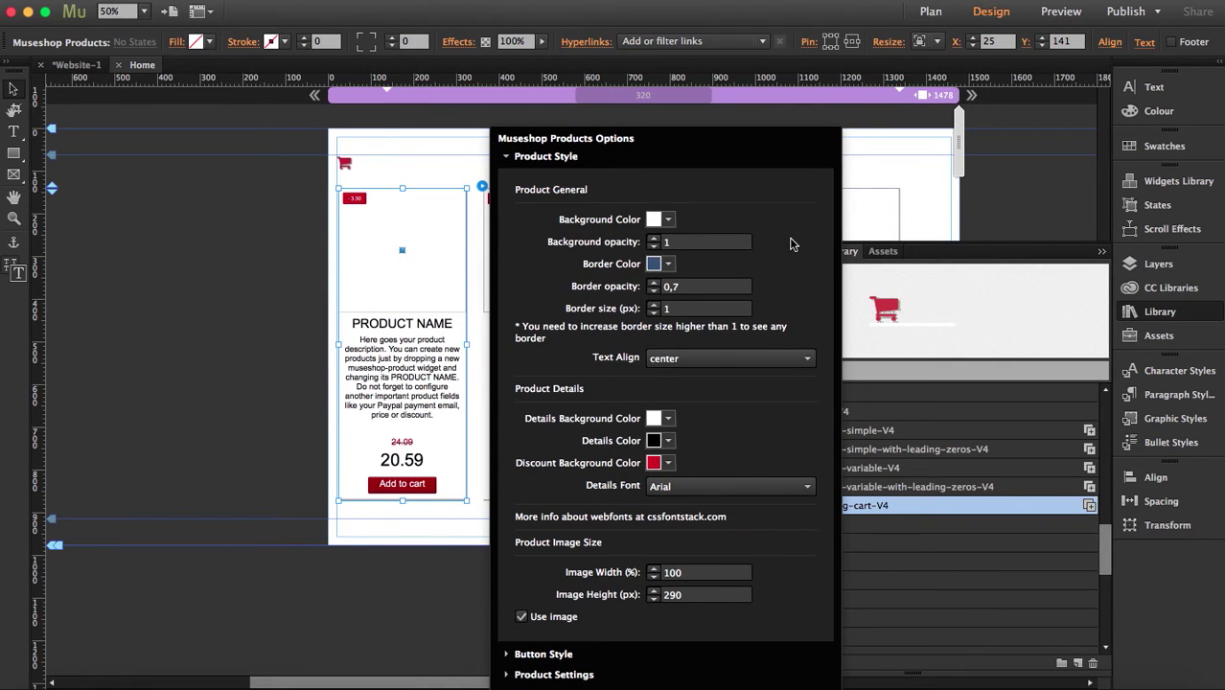
Keep the text alignment centered and the details font Arial, then collapse Product Style.
{"action": "left_click", "coordinate": [679, 359]}
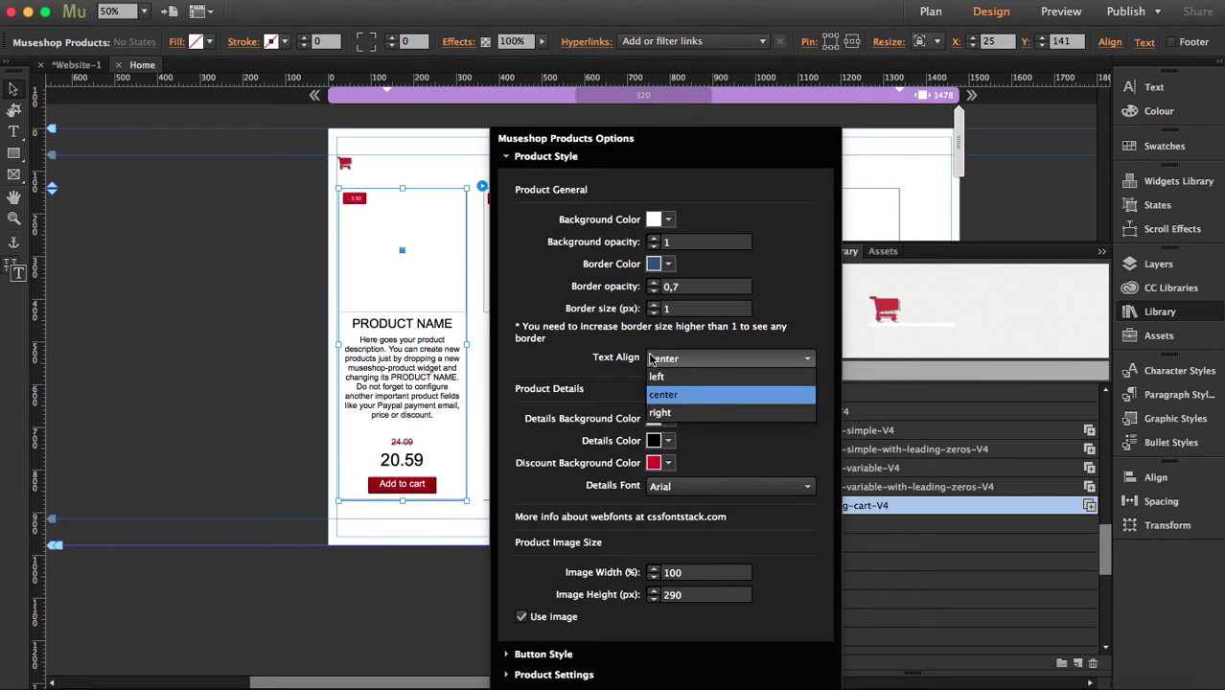
{"action": "left_click", "coordinate": [603, 394]}
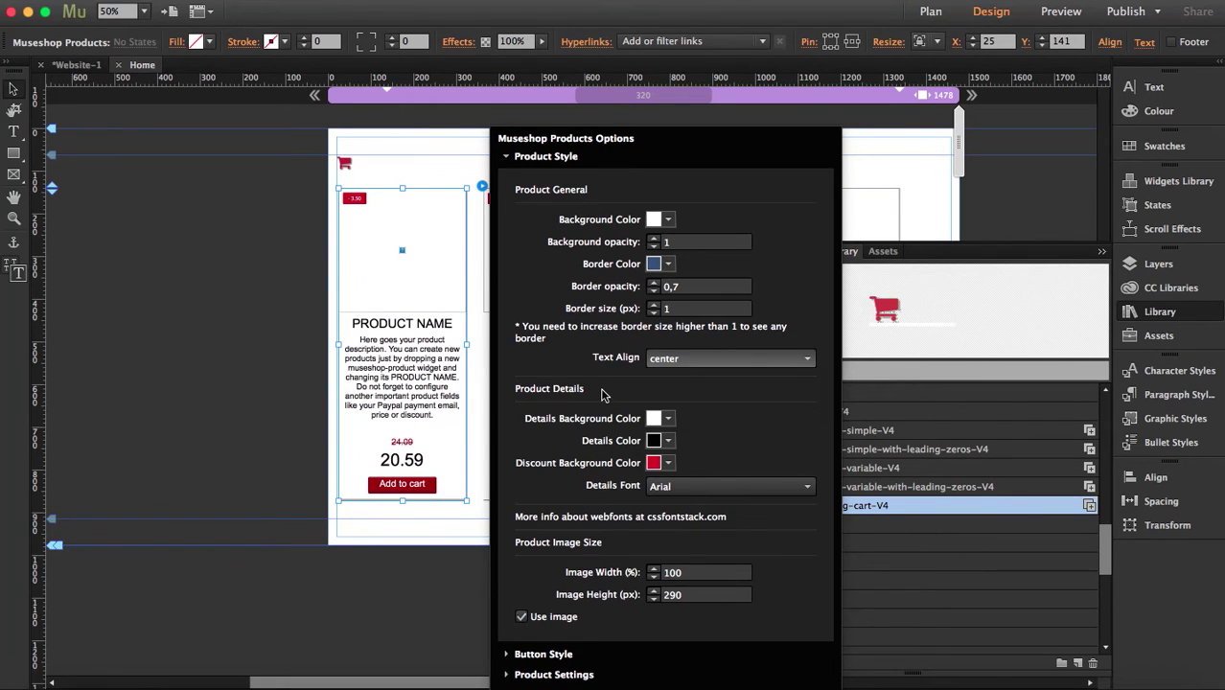
{"action": "left_click", "coordinate": [710, 494]}
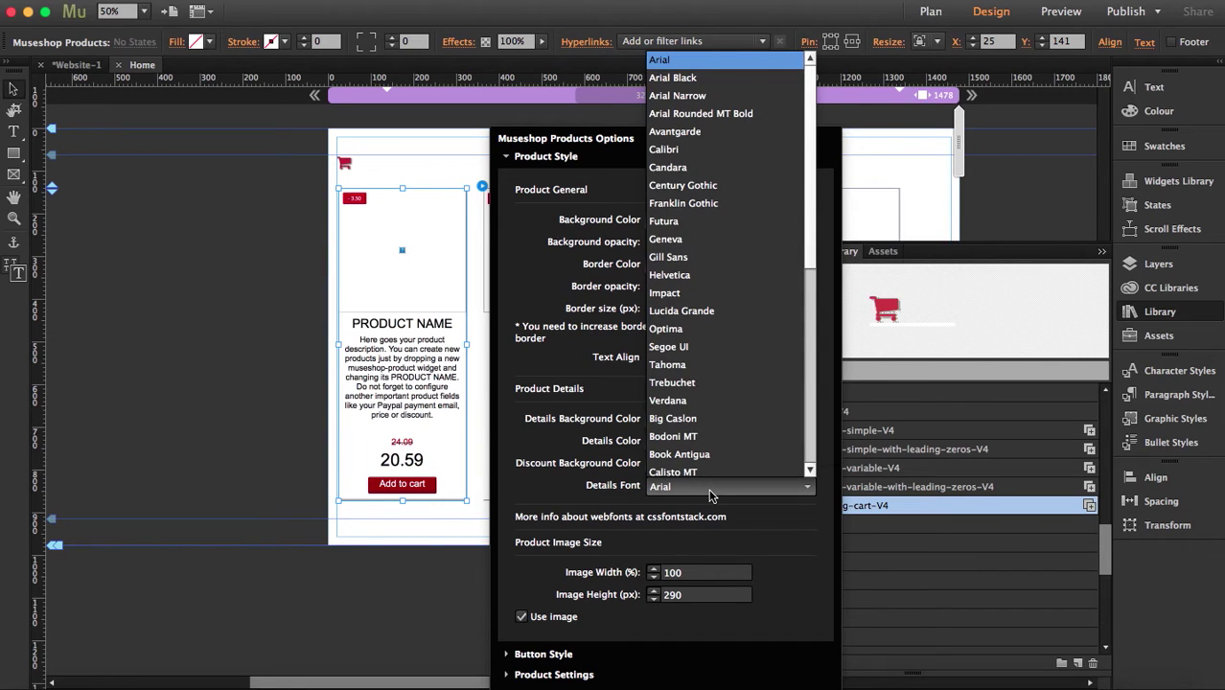
{"action": "scroll", "coordinate": [729, 278], "scroll_direction": "down", "scroll_amount": 8}
{"action": "scroll", "coordinate": [728, 268], "scroll_direction": "up", "scroll_amount": 8}
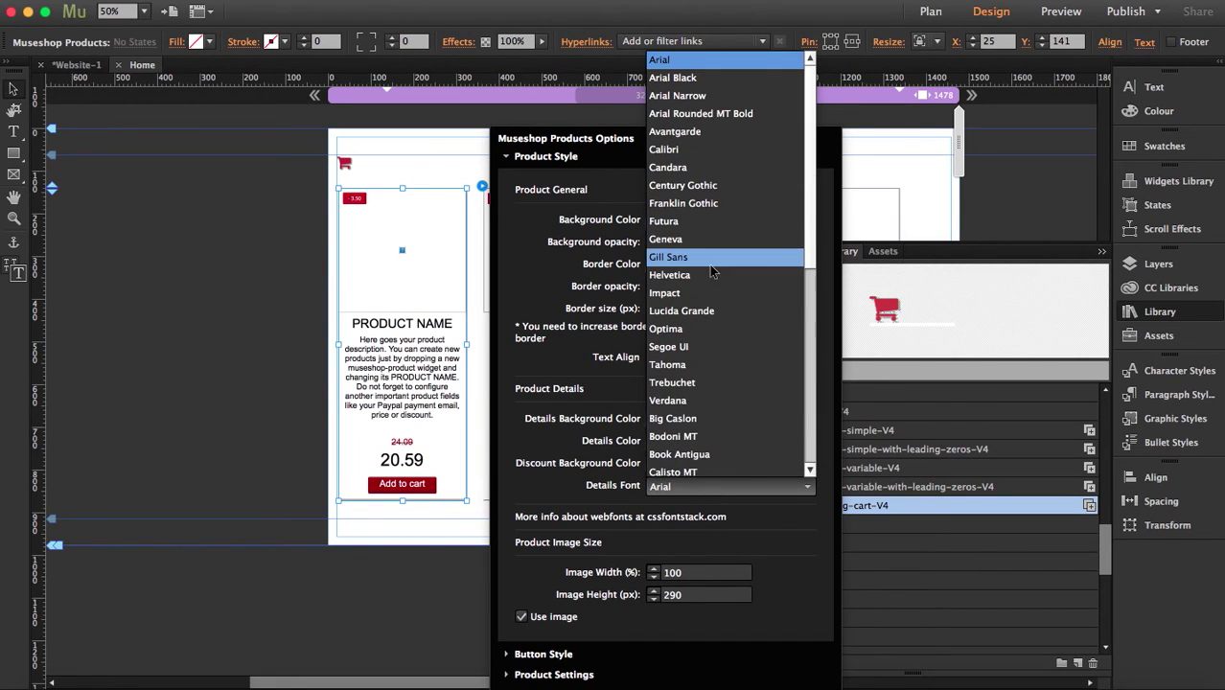
{"action": "left_click", "coordinate": [549, 435]}
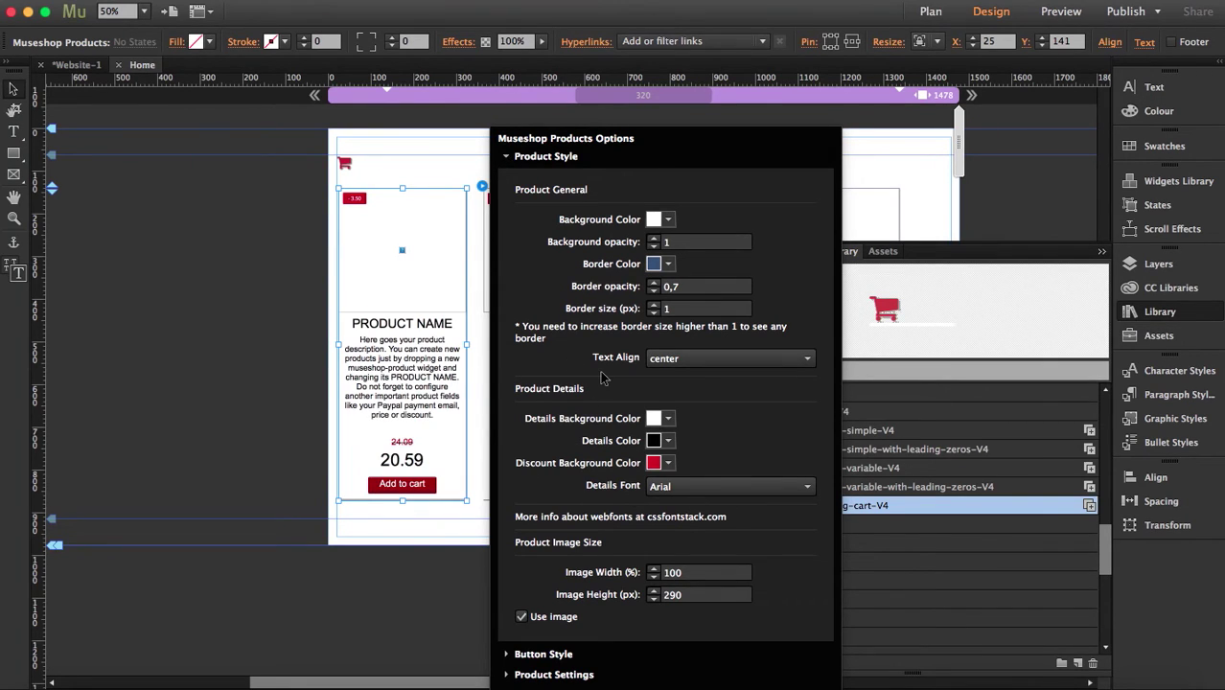
{"action": "left_click", "coordinate": [508, 159]}
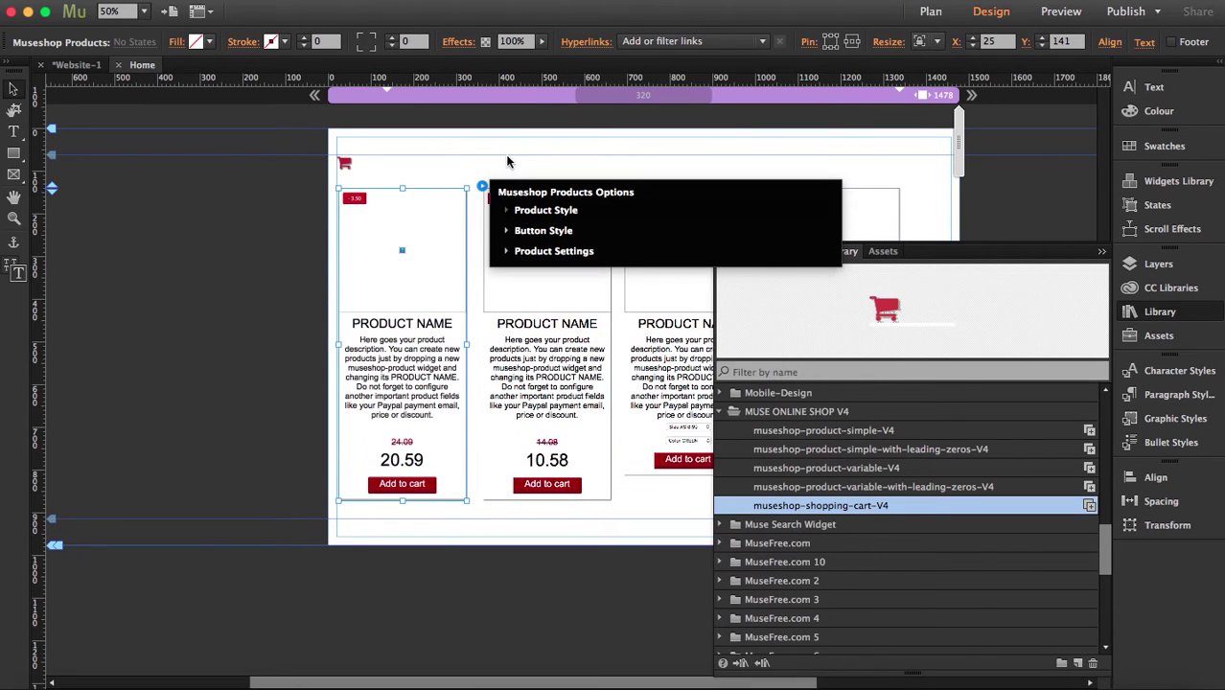
Set the first product's TAX Rate (%) to 21 in Product Settings and close its options.
{"action": "left_click", "coordinate": [507, 234]}
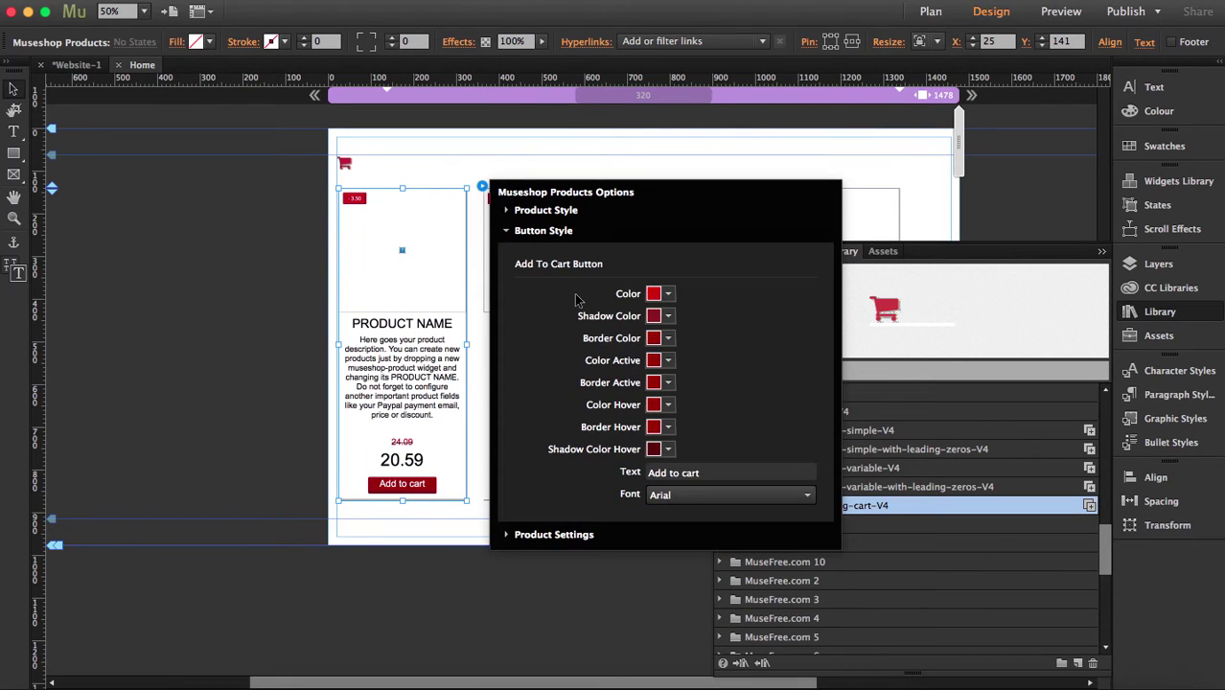
{"action": "left_click", "coordinate": [507, 235]}
{"action": "left_click", "coordinate": [507, 252]}
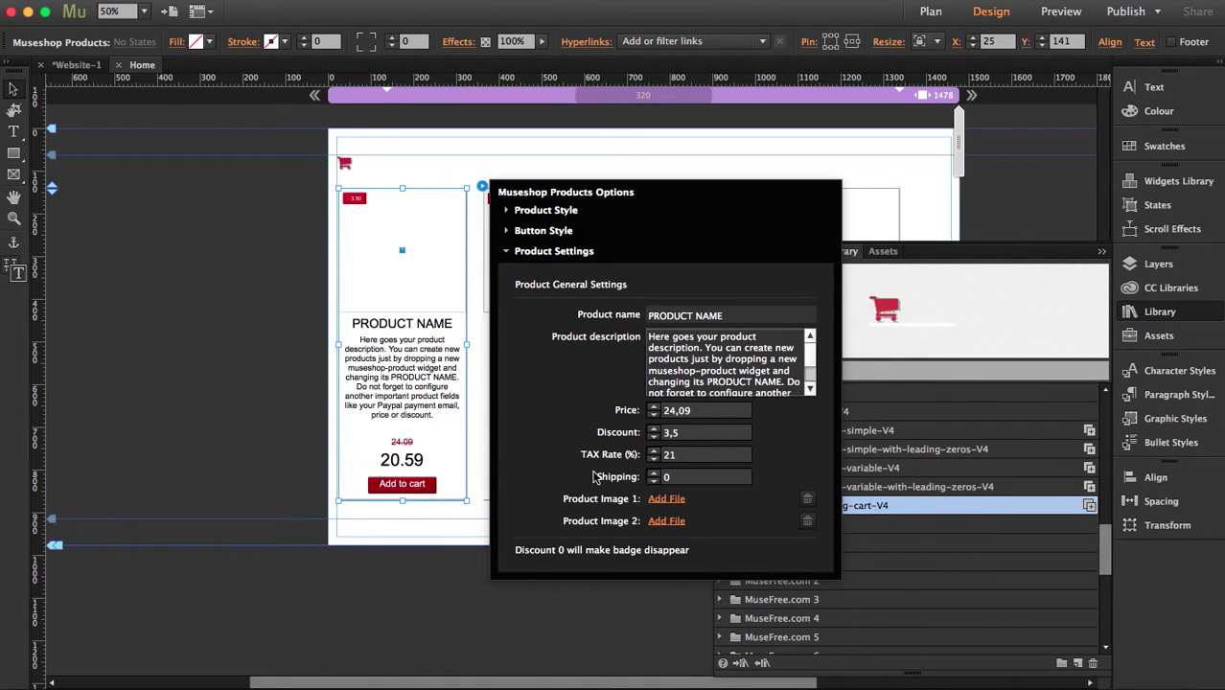
{"action": "left_click", "coordinate": [682, 455]}
{"action": "double_click", "coordinate": [681, 454]}
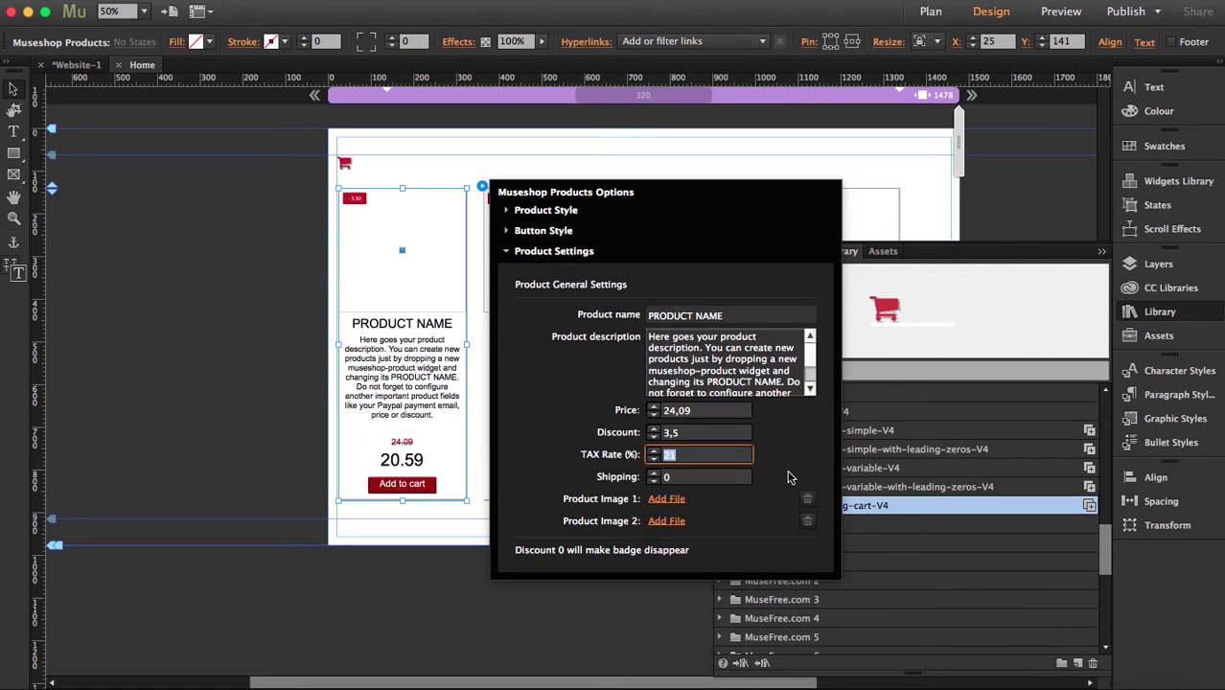
{"action": "left_click", "coordinate": [698, 479]}
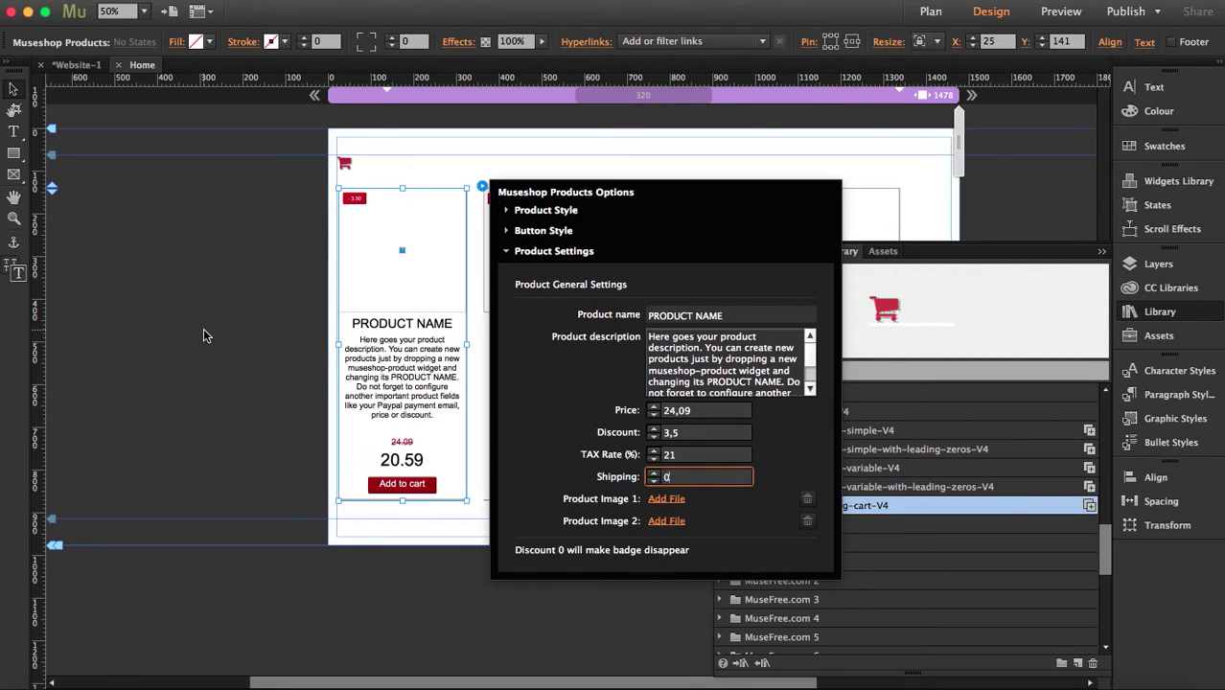
{"action": "left_click", "coordinate": [474, 132]}
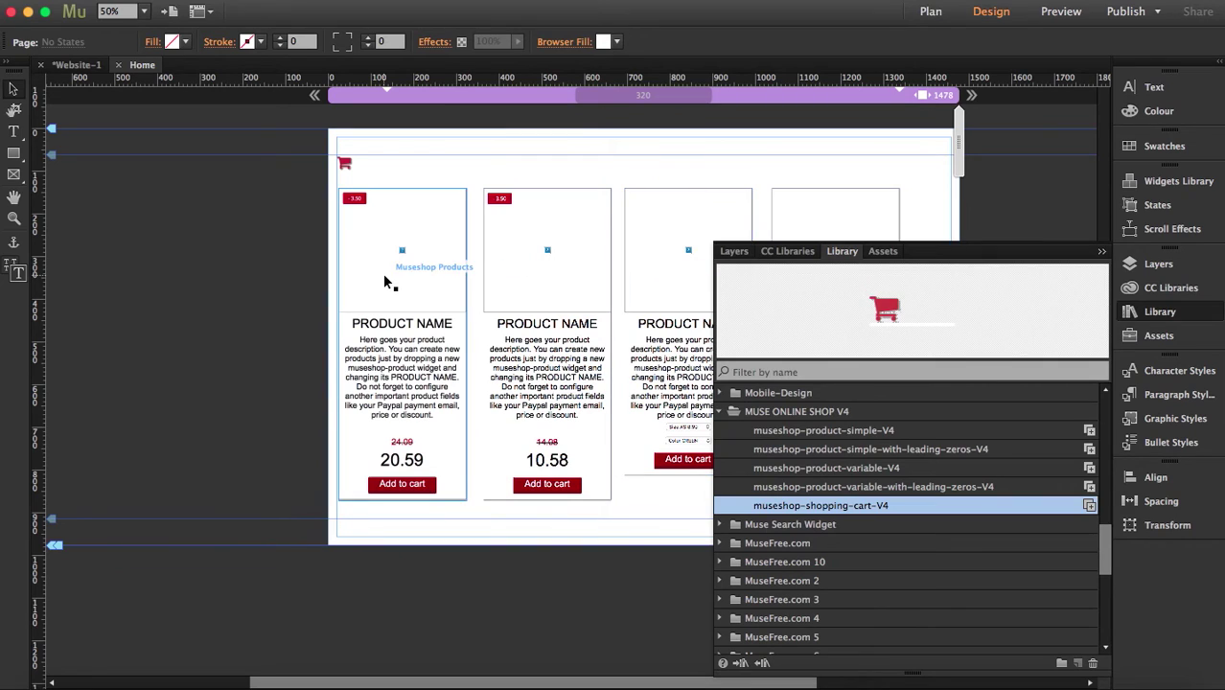
Select the cart icon and tick Total shipping in its MuseShop Options.
{"action": "left_click", "coordinate": [345, 164]}
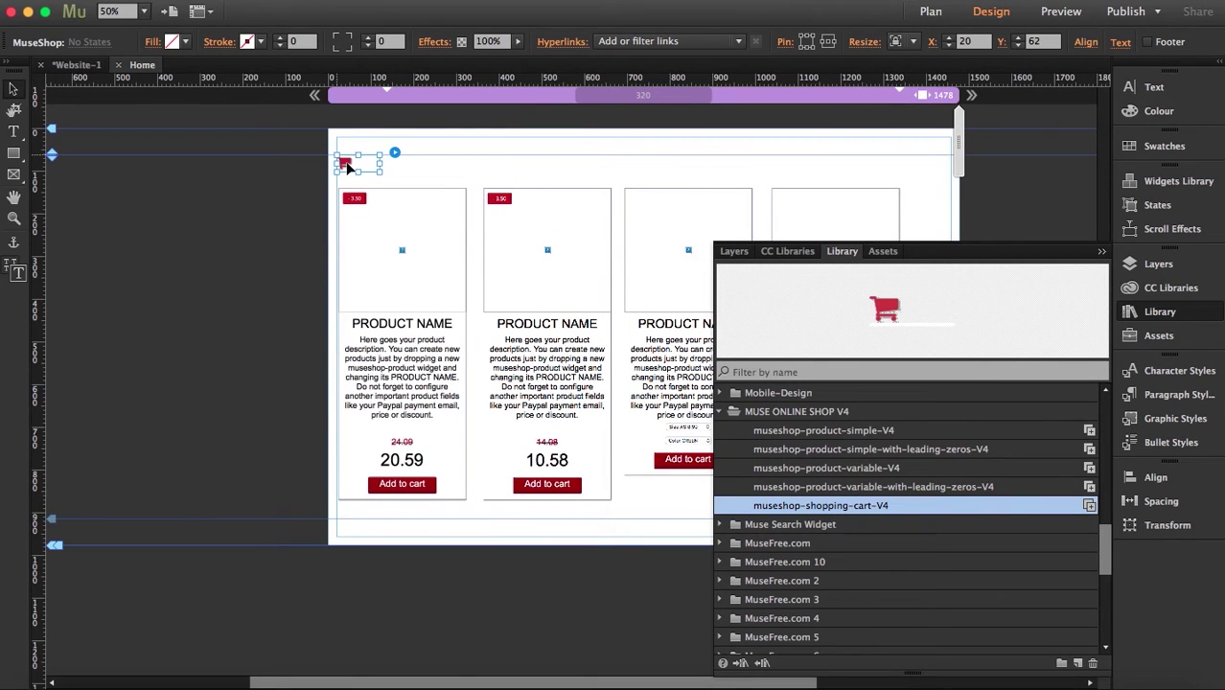
{"action": "left_click", "coordinate": [350, 163]}
{"action": "left_click", "coordinate": [351, 161]}
{"action": "left_click", "coordinate": [396, 155]}
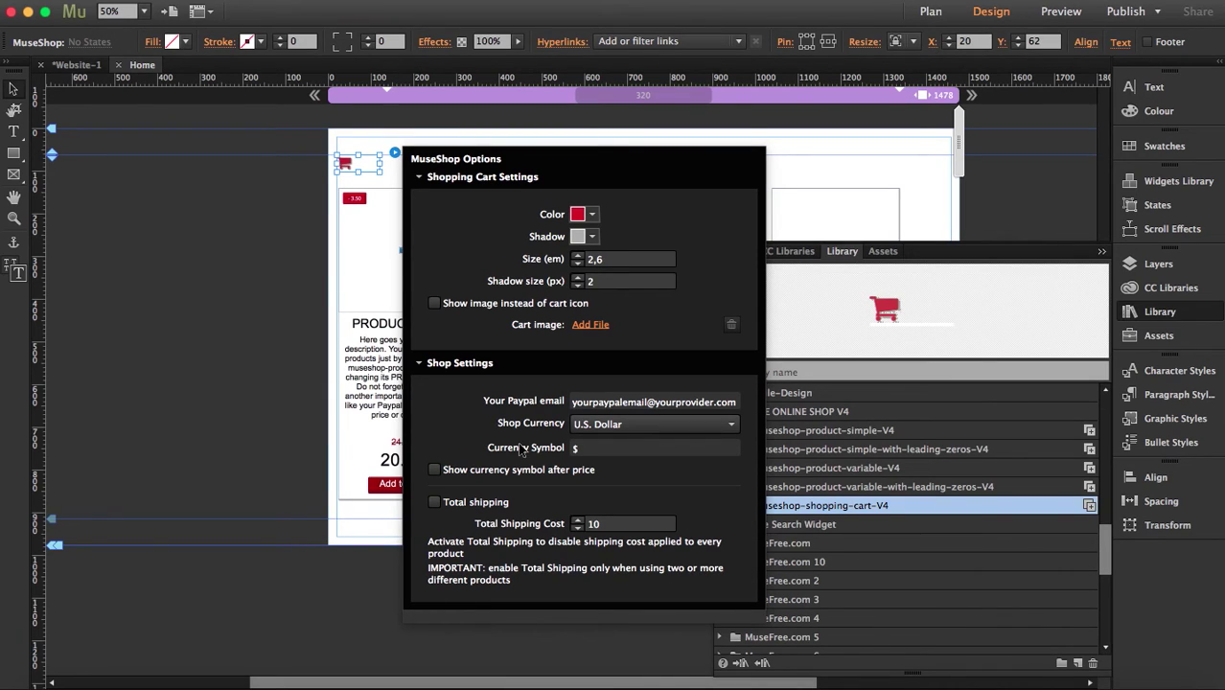
{"action": "left_click", "coordinate": [435, 503]}
Turn Total shipping back off, hide the Library, and open the third product's options.
{"action": "left_click", "coordinate": [434, 501]}
{"action": "left_click", "coordinate": [305, 452]}
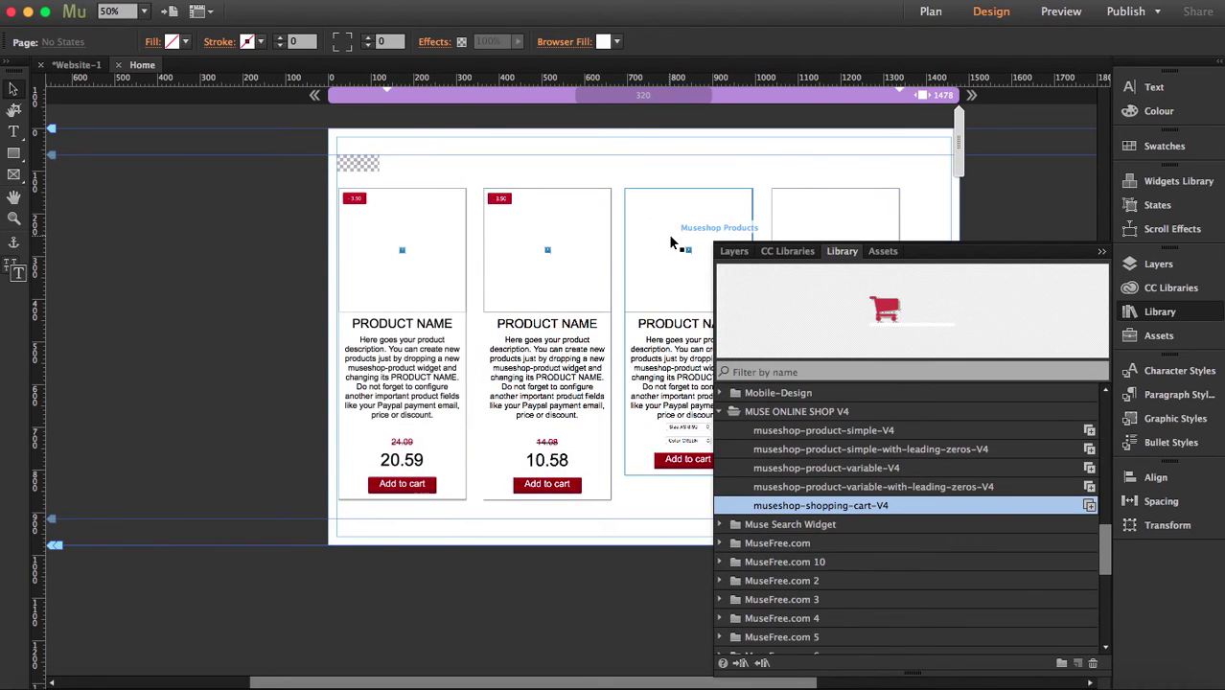
{"action": "left_click", "coordinate": [670, 240]}
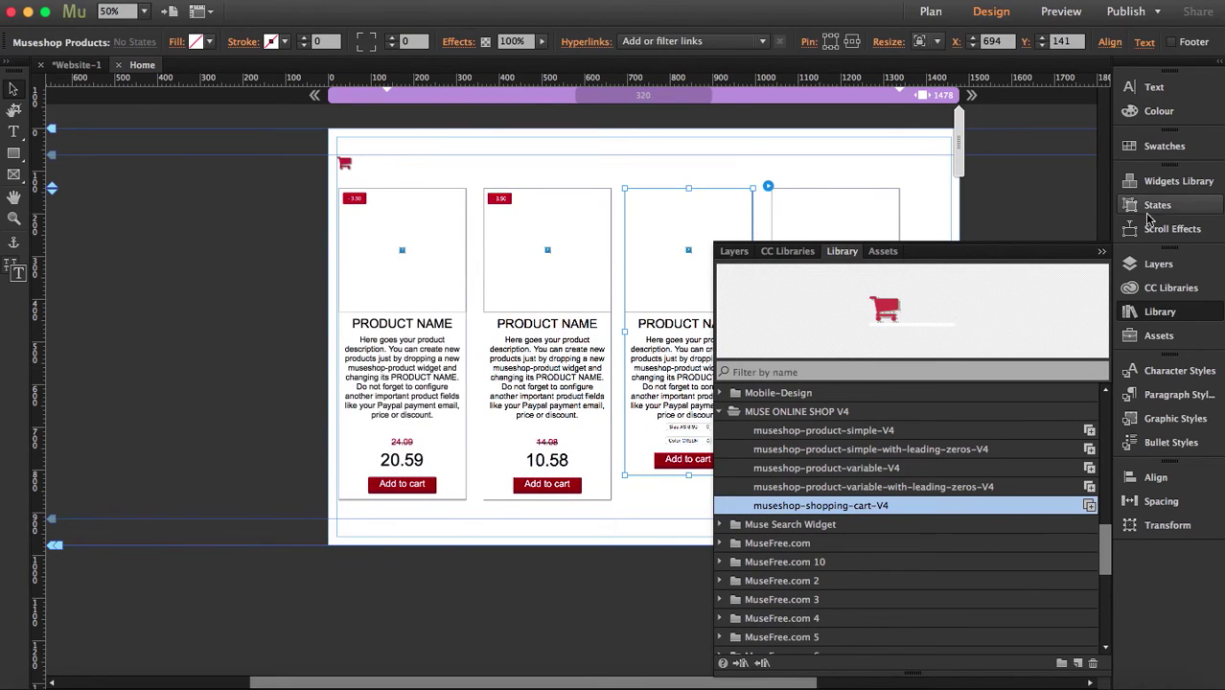
{"action": "left_click", "coordinate": [1101, 252]}
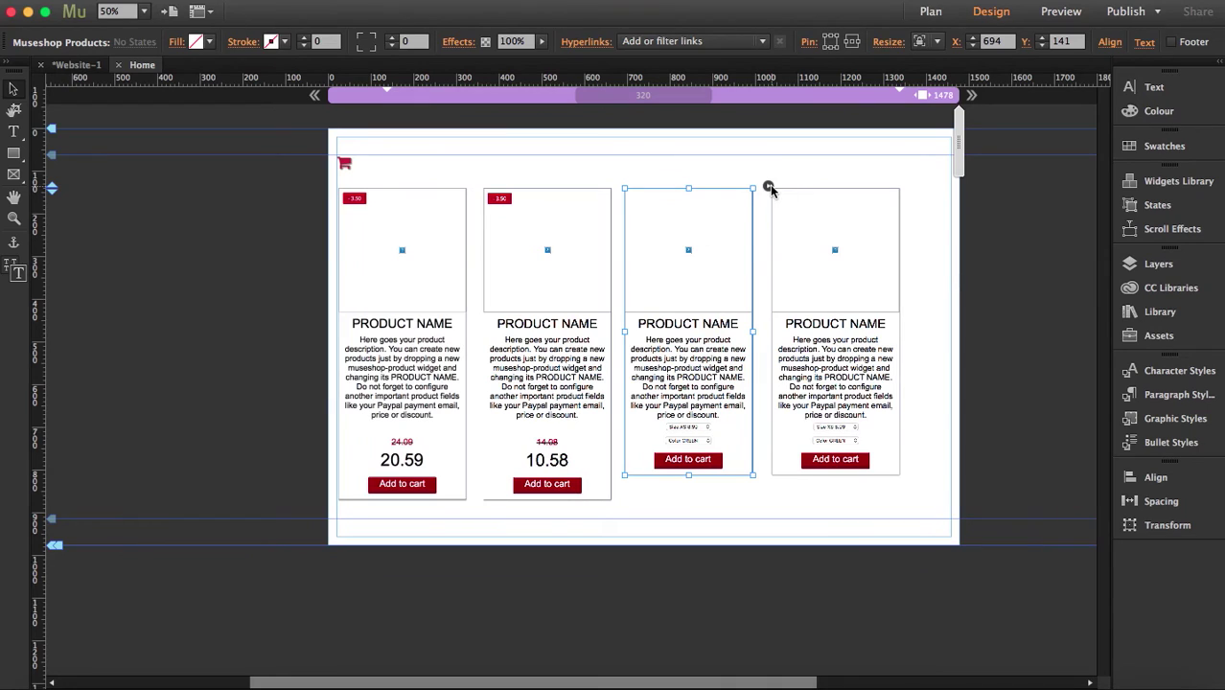
{"action": "left_click", "coordinate": [769, 187]}
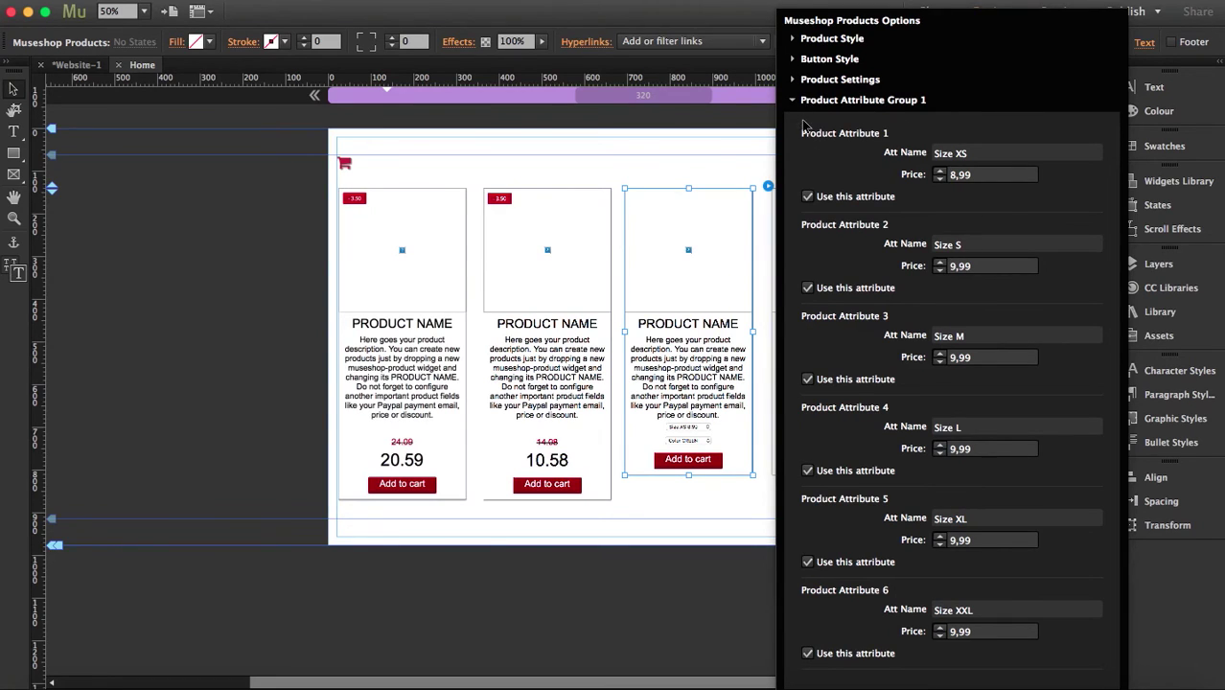
Review the third product's size attributes XS–XXL and colour attributes GREEN to WHITE, then close its options.
{"action": "left_click", "coordinate": [959, 161]}
{"action": "left_click_drag", "start_coordinate": [987, 156], "coordinate": [889, 145]}
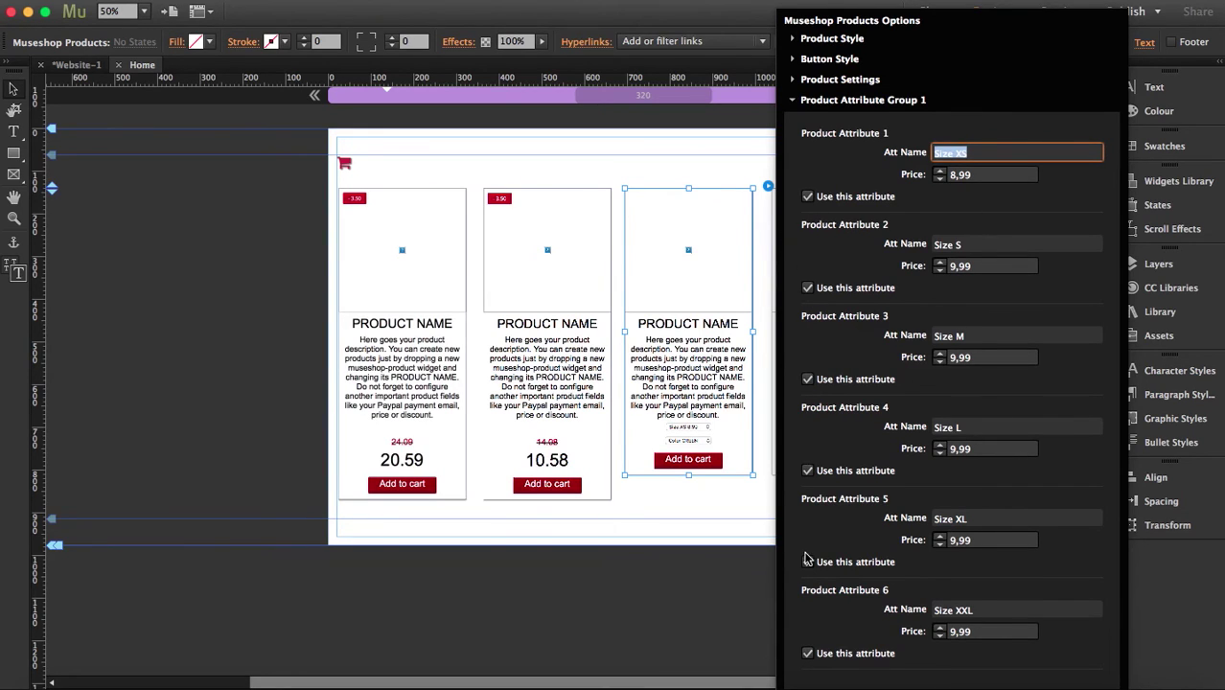
{"action": "scroll", "coordinate": [806, 560], "scroll_direction": "down", "scroll_amount": 1}
{"action": "left_click", "coordinate": [793, 85]}
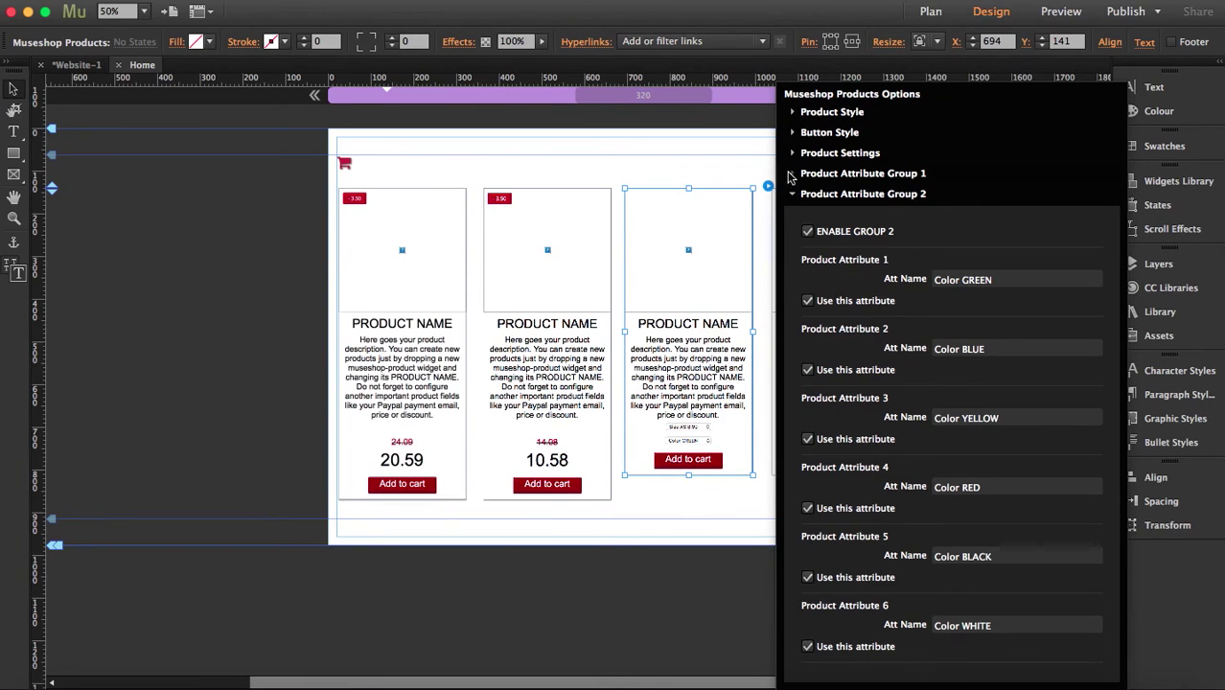
{"action": "left_click", "coordinate": [794, 174]}
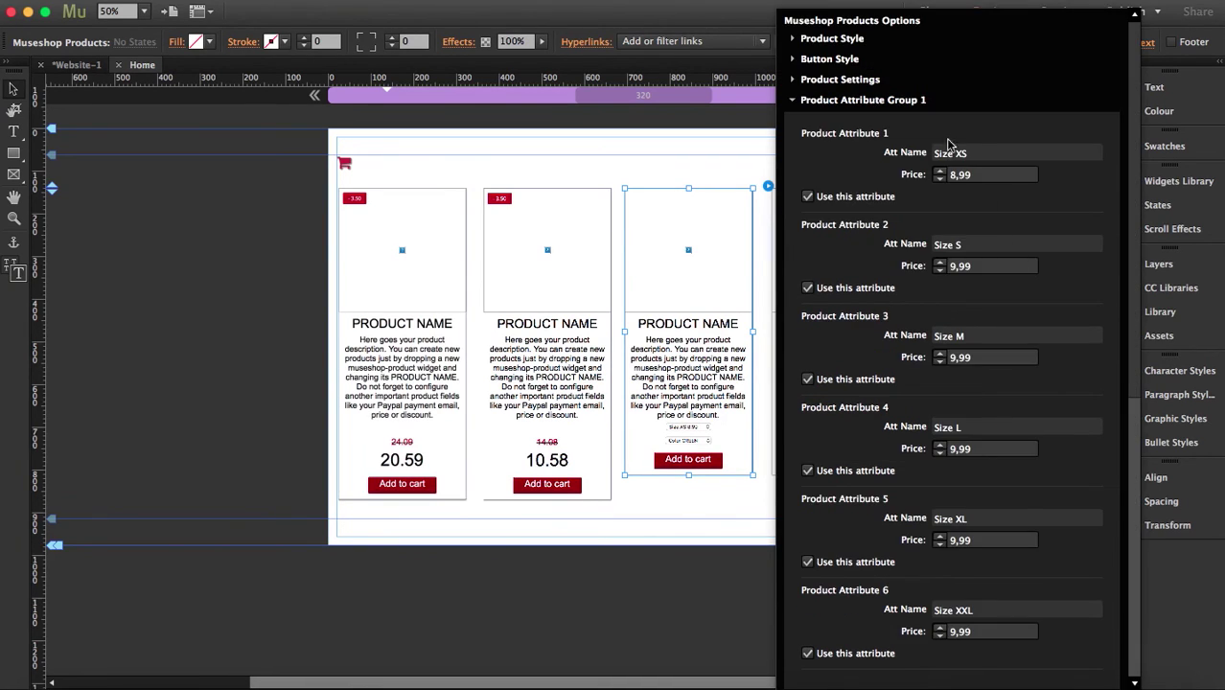
{"action": "left_click", "coordinate": [991, 153]}
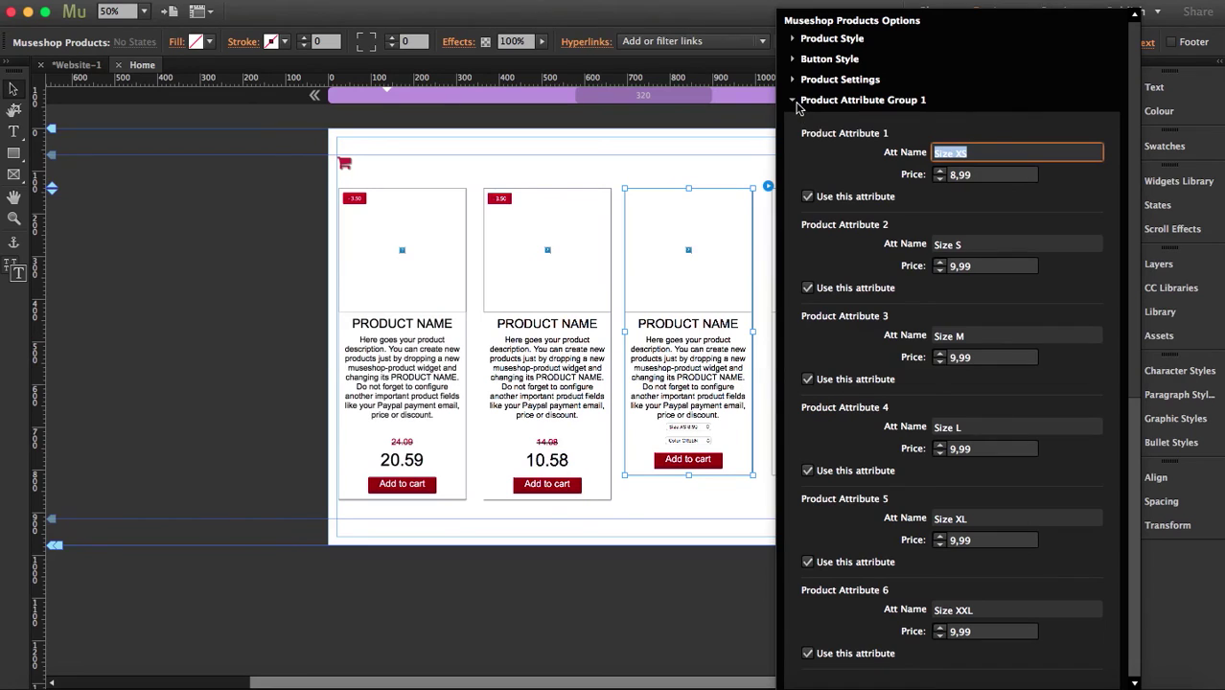
{"action": "left_click", "coordinate": [792, 100]}
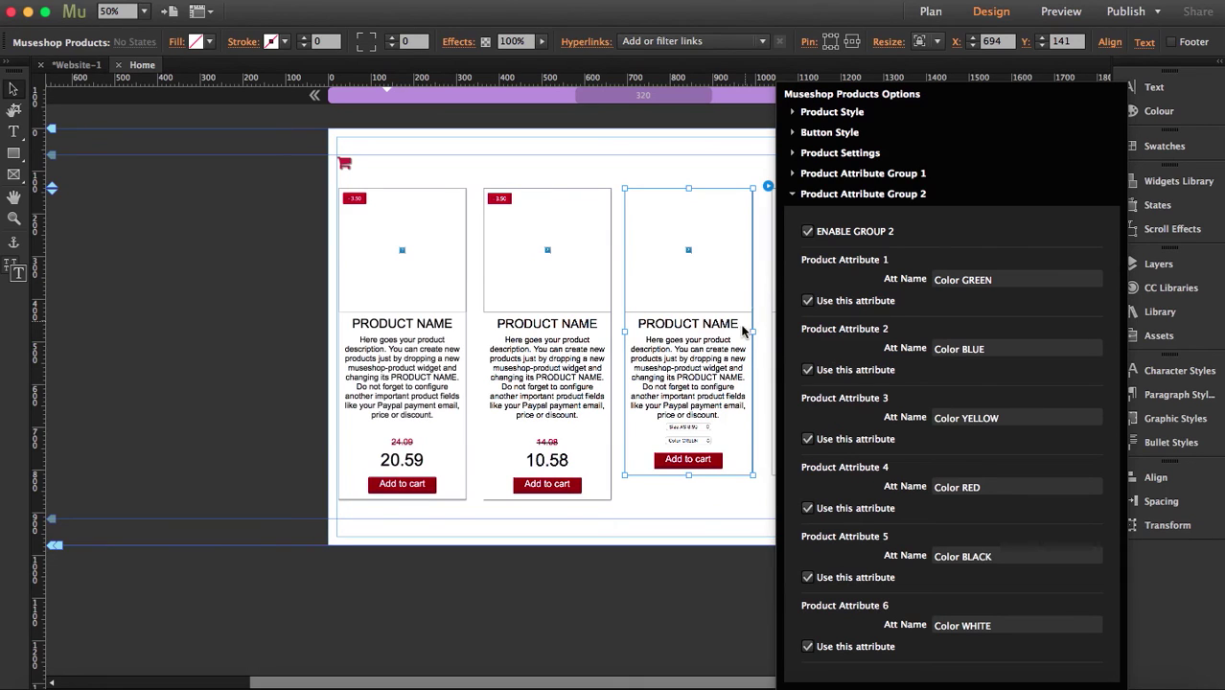
{"action": "left_click", "coordinate": [702, 155]}
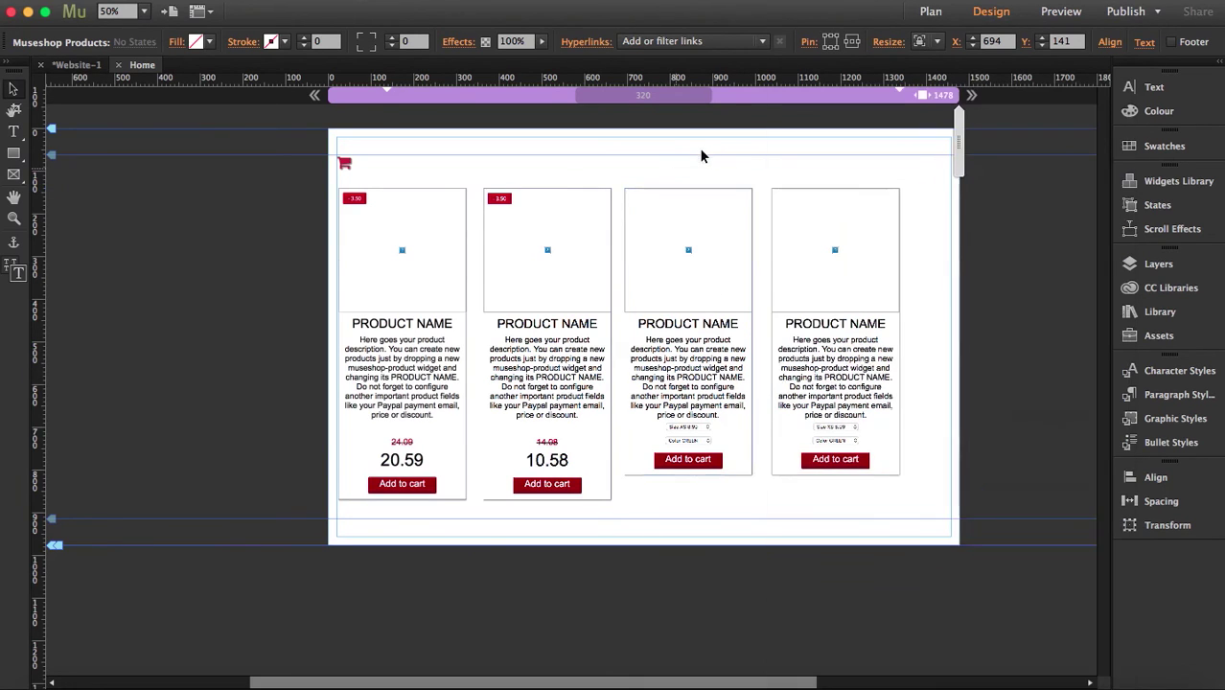
Preview the page in Safari and choose Size L ($9.99) and Color RED on the third product.
{"action": "key", "text": "super+shift+e"}
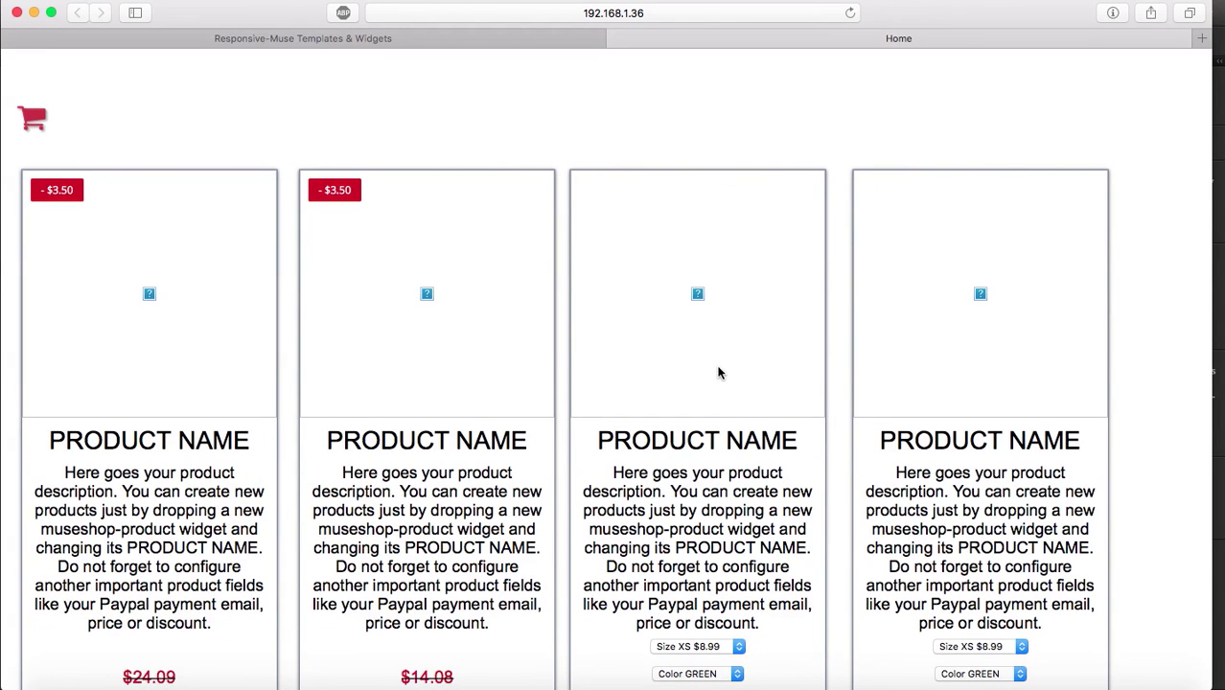
{"action": "scroll", "coordinate": [860, 413], "scroll_direction": "down", "scroll_amount": 5}
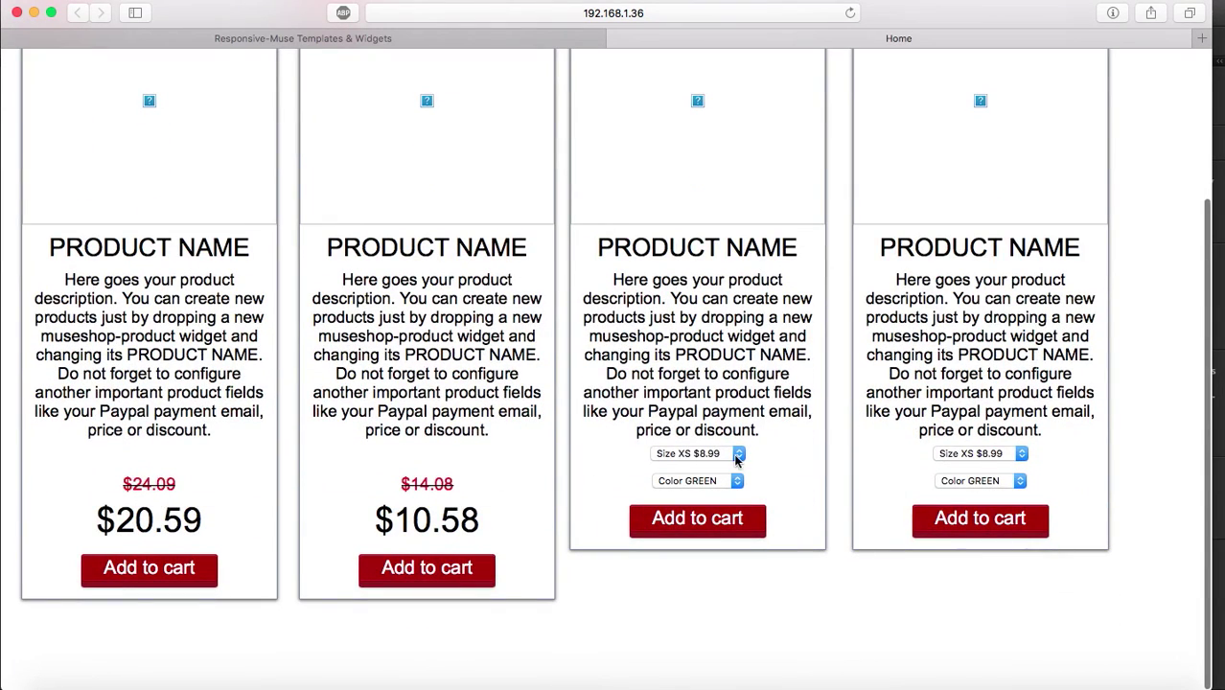
{"action": "left_click", "coordinate": [737, 454]}
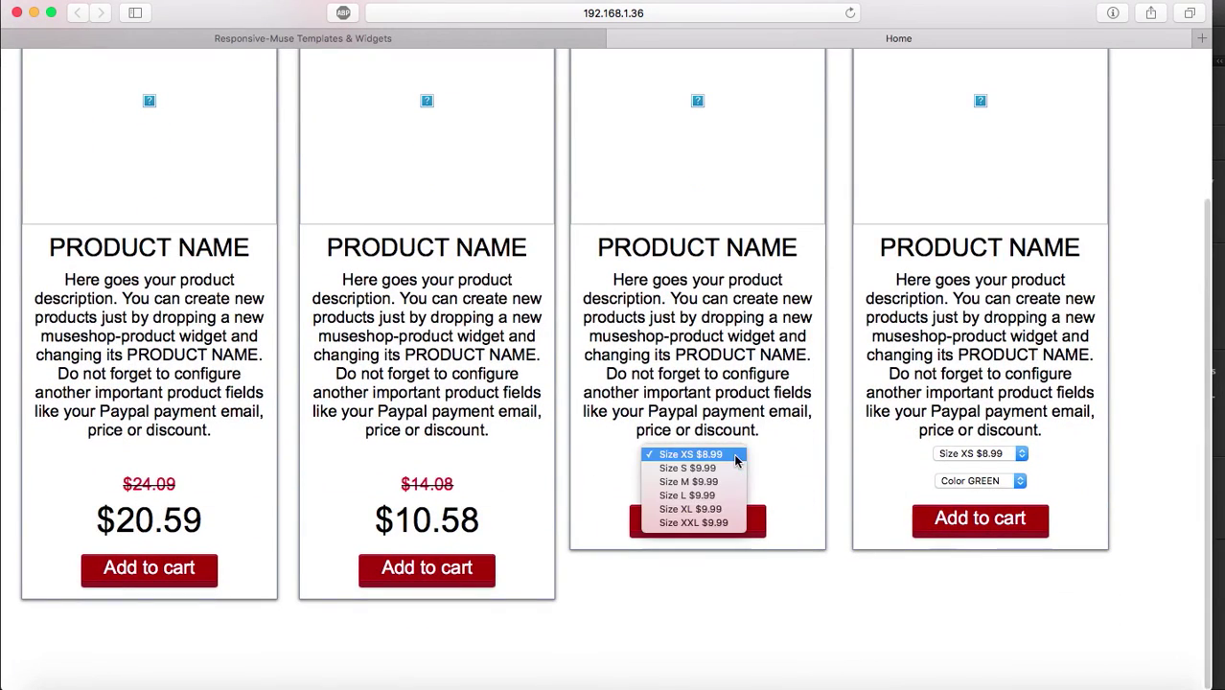
{"action": "left_click", "coordinate": [698, 496]}
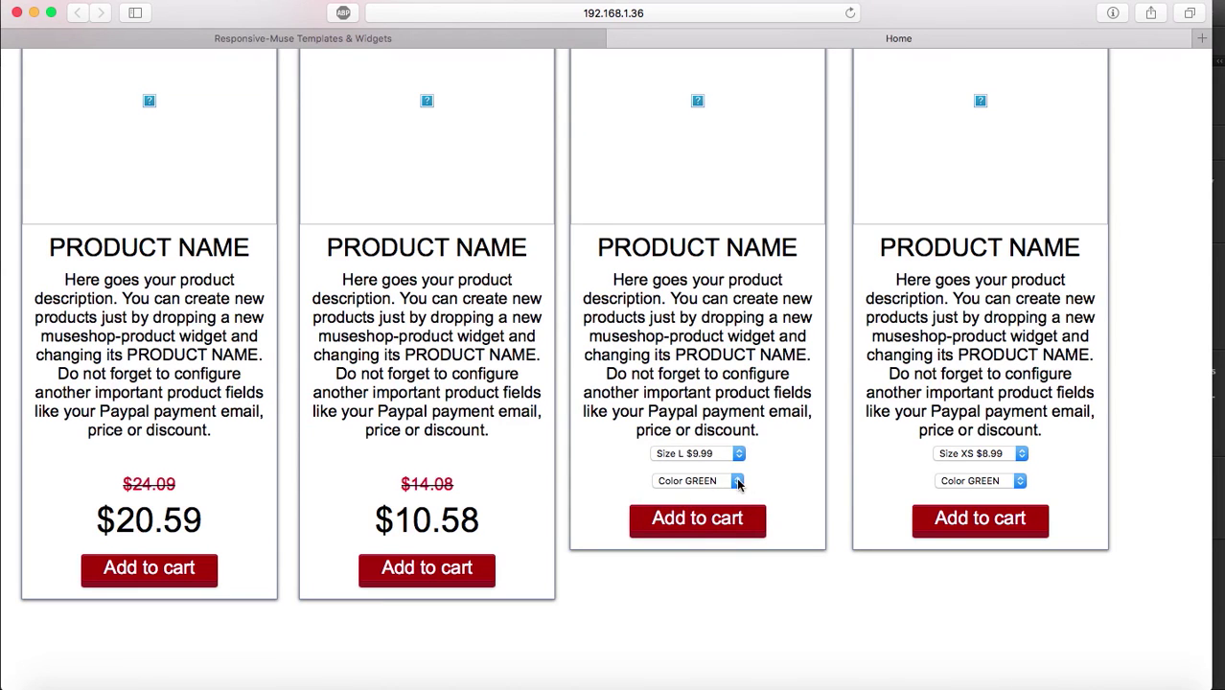
{"action": "left_click", "coordinate": [738, 481]}
{"action": "left_click", "coordinate": [734, 522]}
Add the third product to the cart for a $31.39 subtotal and close the cart popup.
{"action": "scroll", "coordinate": [738, 584], "scroll_direction": "up", "scroll_amount": 1}
{"action": "left_click", "coordinate": [699, 566]}
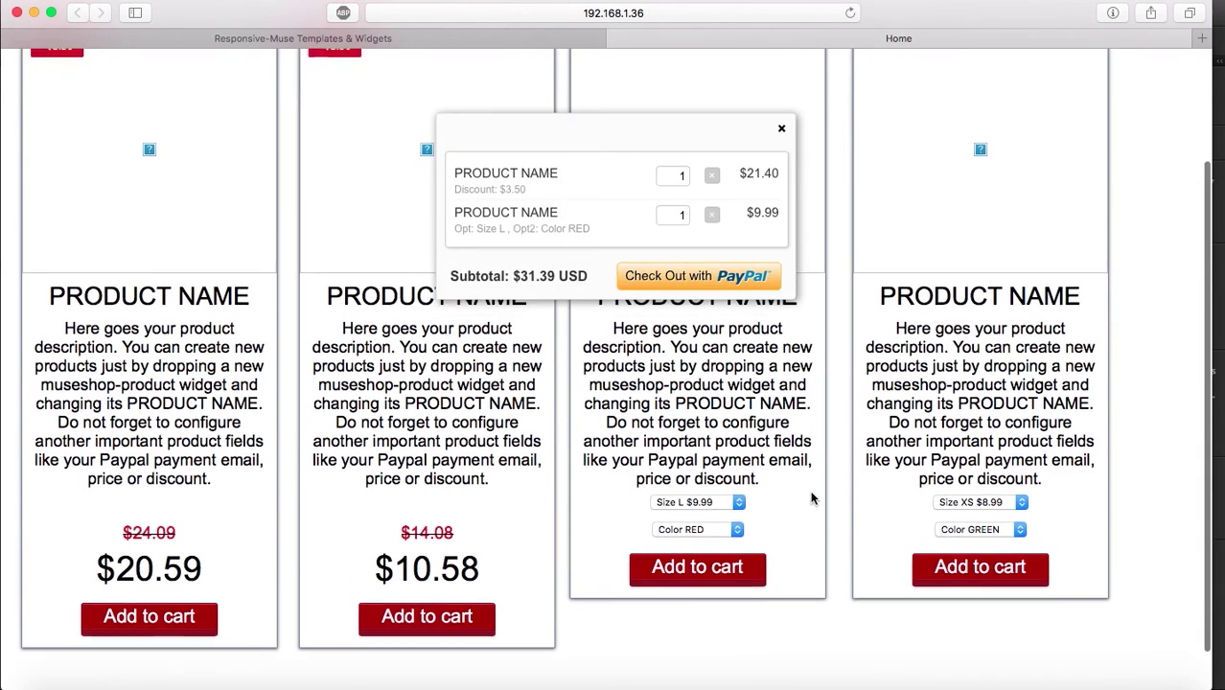
{"action": "left_click_drag", "start_coordinate": [457, 230], "coordinate": [590, 230]}
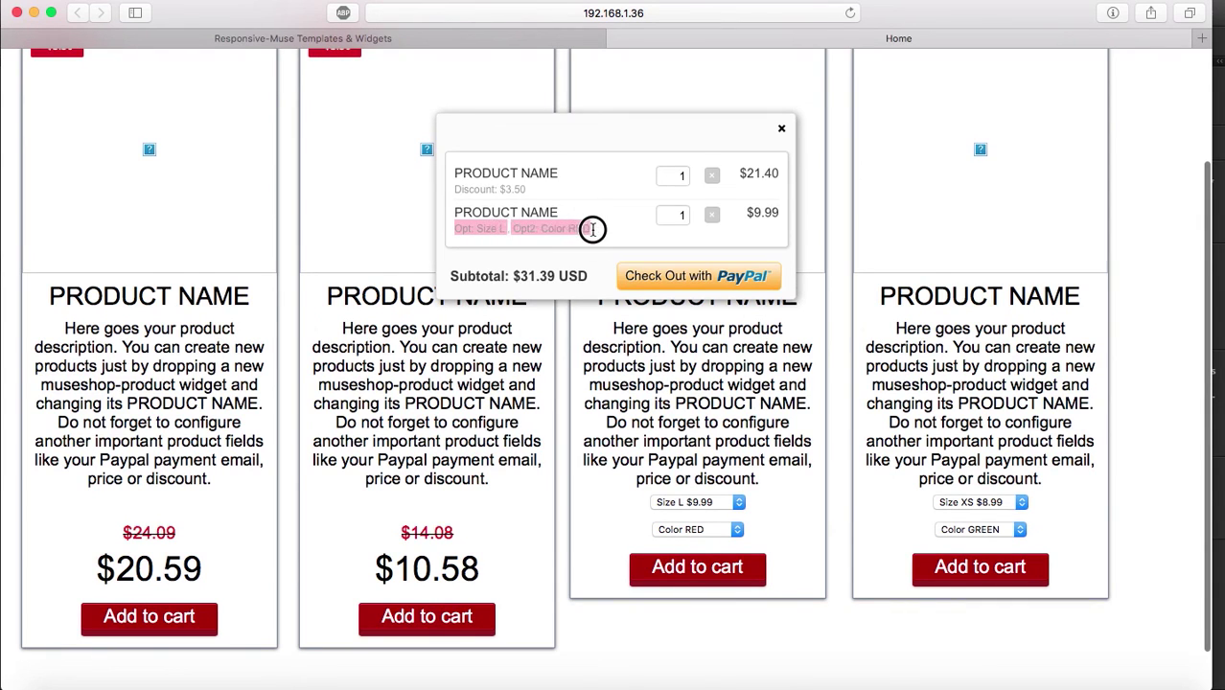
{"action": "left_click", "coordinate": [781, 128]}
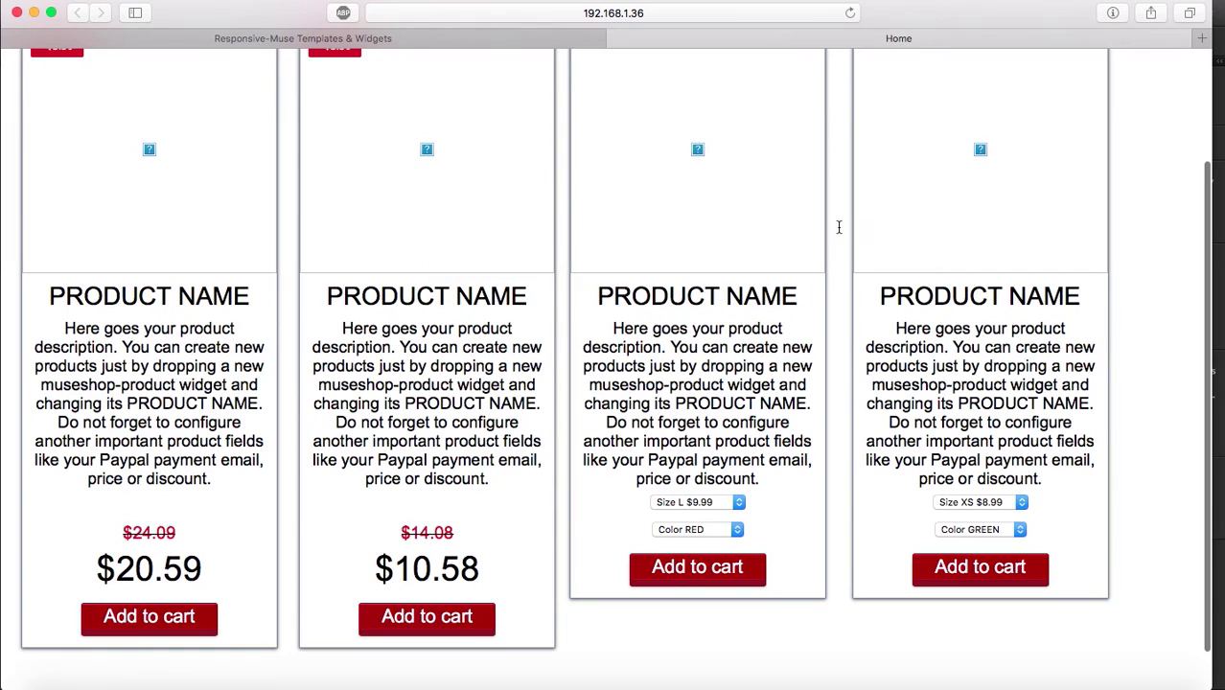